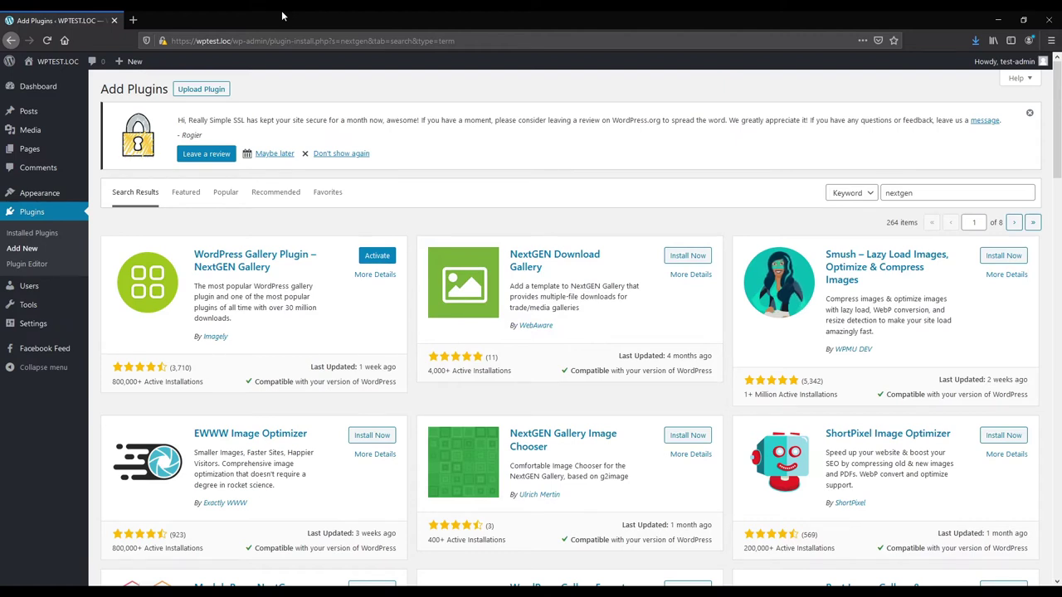
- Activate the NextGEN Gallery plugin and look through its overview pages on Basic vs Pro and Imagely themes
{"action": "left_click", "coordinate": [375, 257]}
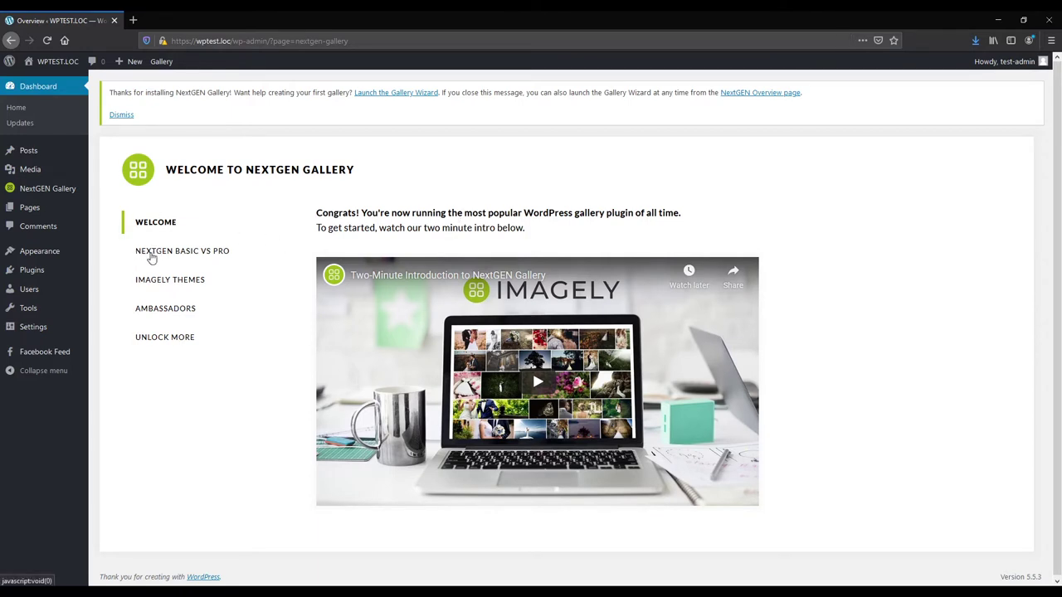
{"action": "left_click", "coordinate": [161, 258]}
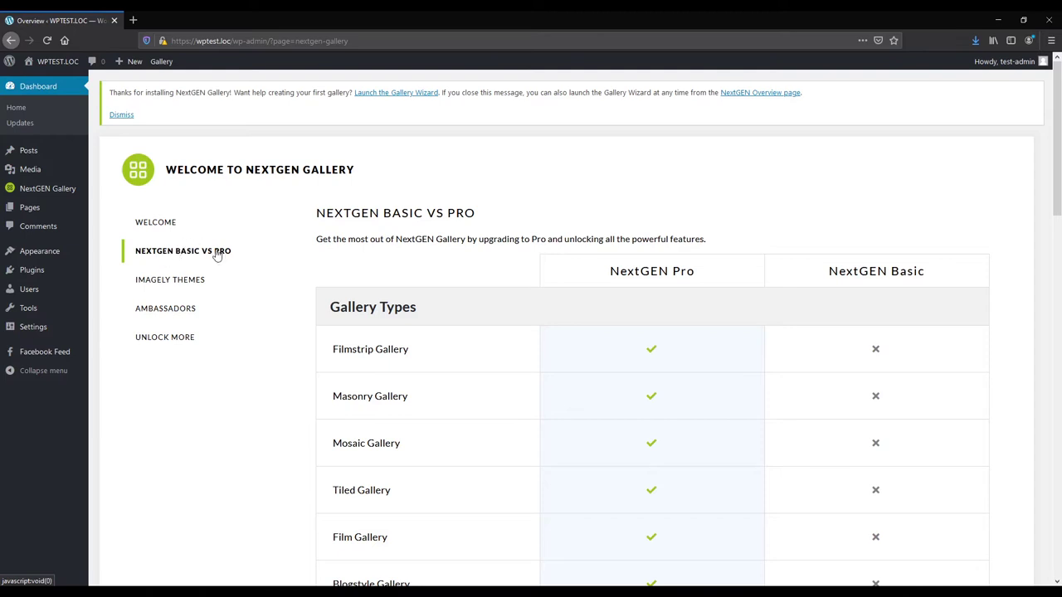
{"action": "left_click", "coordinate": [171, 282]}
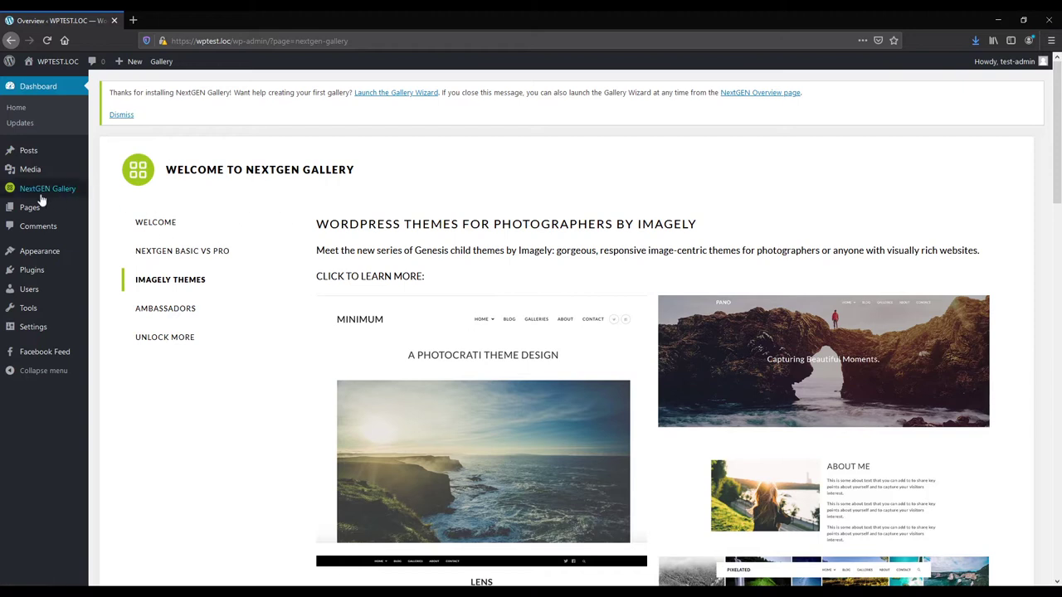
{"action": "mouse_move", "coordinate": [39, 200]}
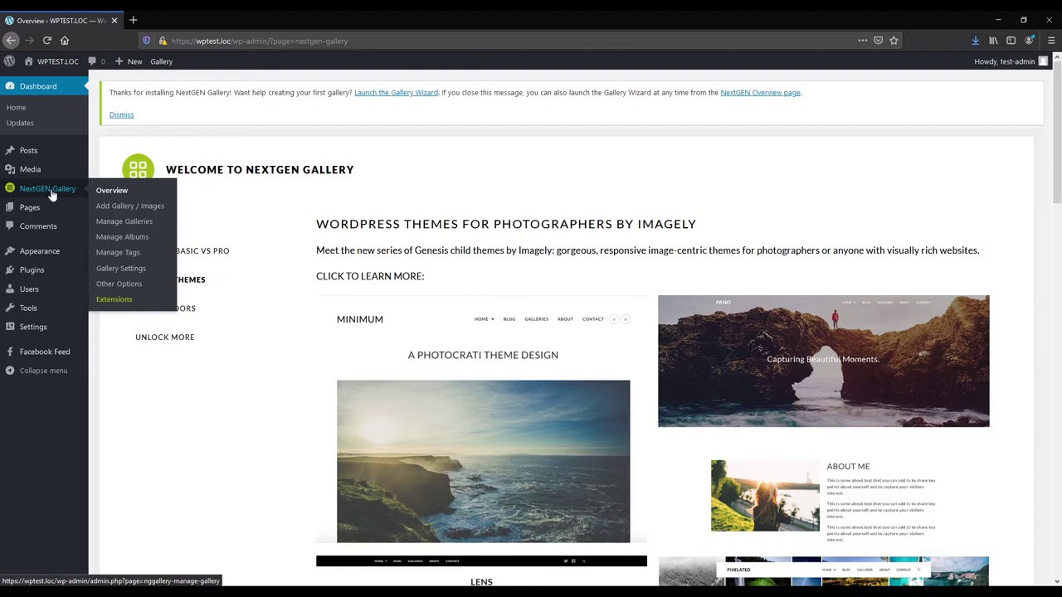
{"action": "left_click", "coordinate": [109, 193]}
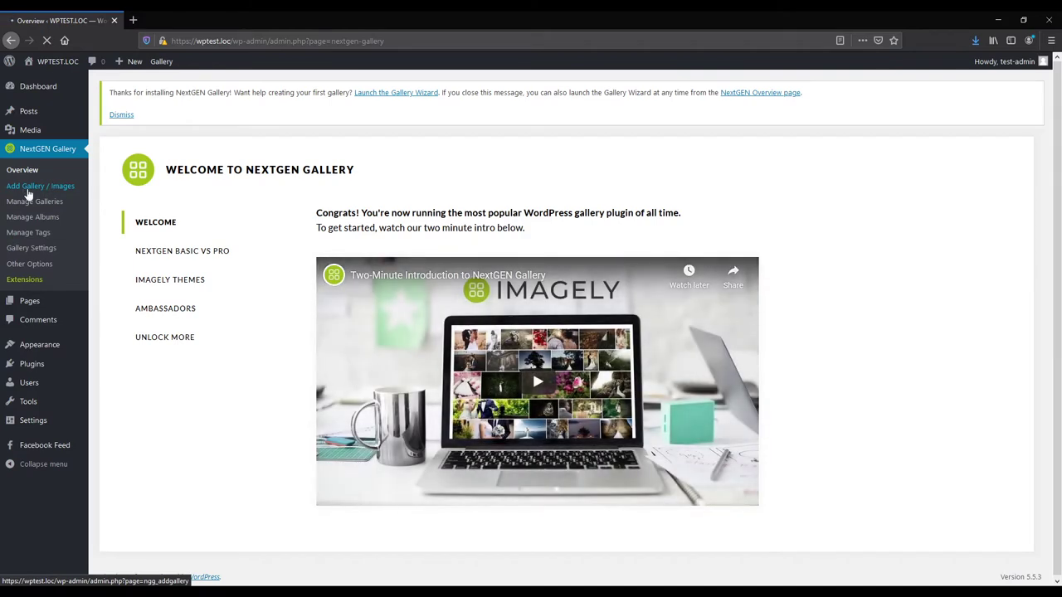
- Create a new NextGEN gallery titled "Test Gallery" and select it for image uploads
{"action": "left_click", "coordinate": [28, 194]}
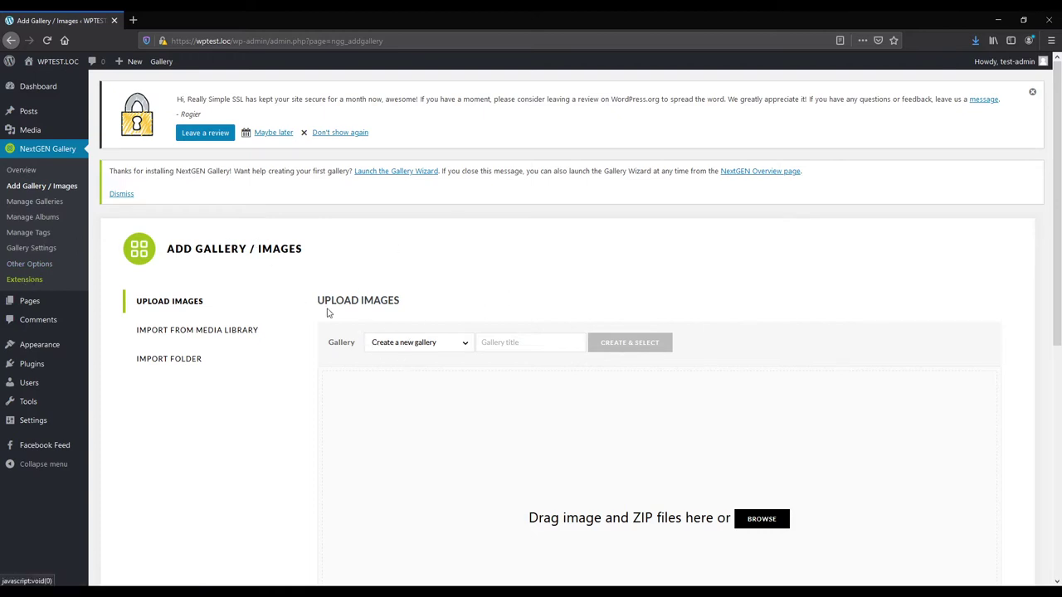
{"action": "left_click", "coordinate": [427, 348]}
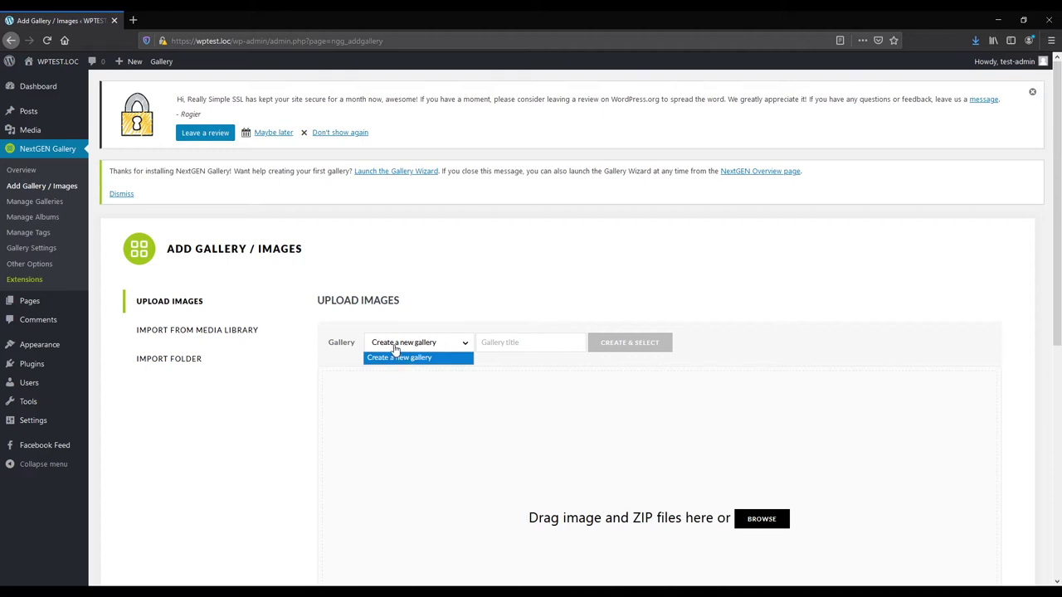
{"action": "left_click", "coordinate": [401, 355]}
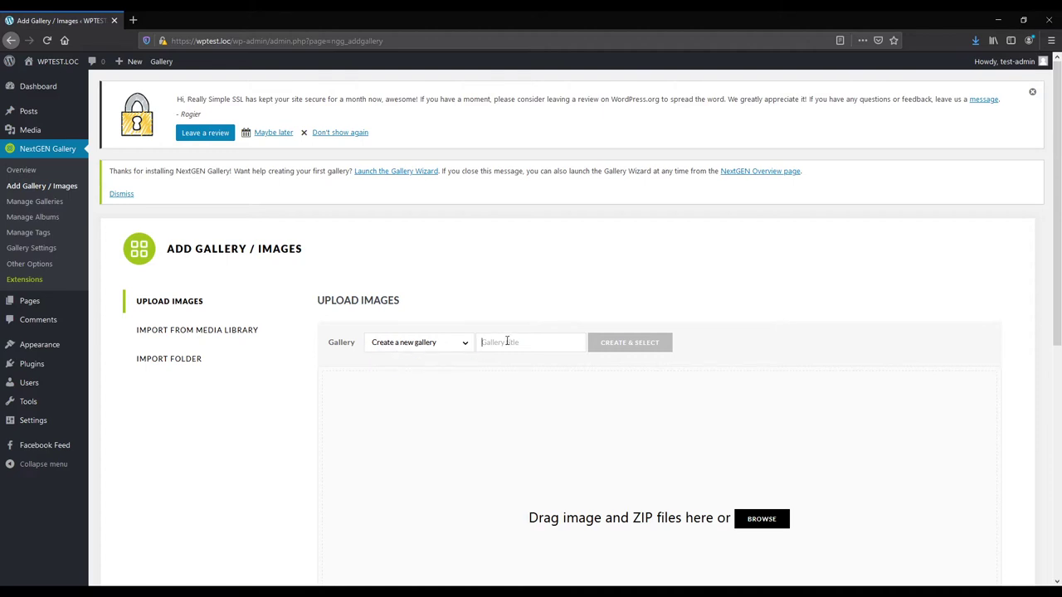
{"action": "type", "text": "Test"}
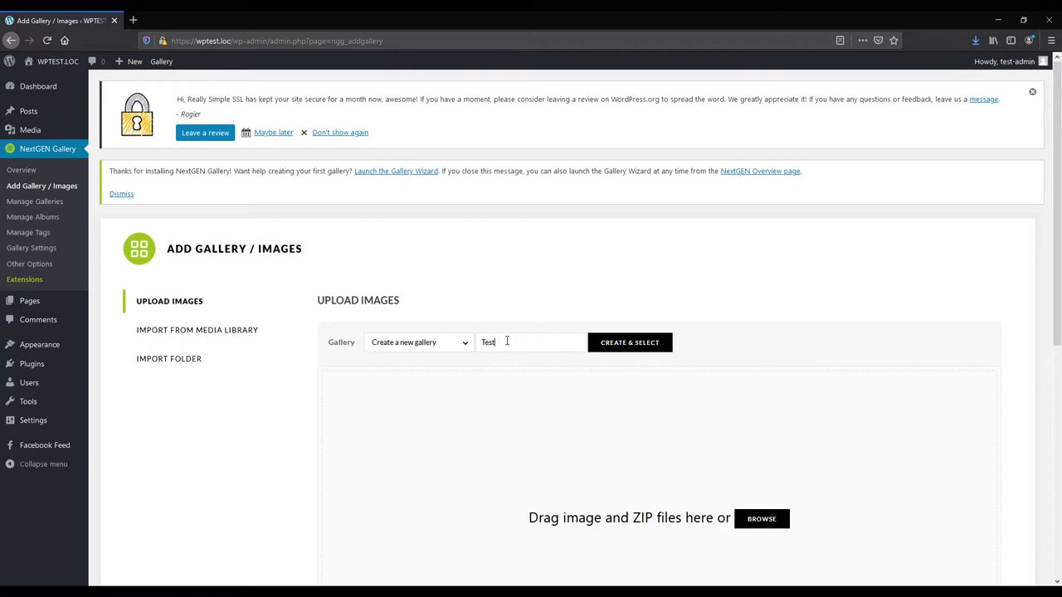
{"action": "type", "text": " Gallery"}
{"action": "left_click", "coordinate": [648, 349]}
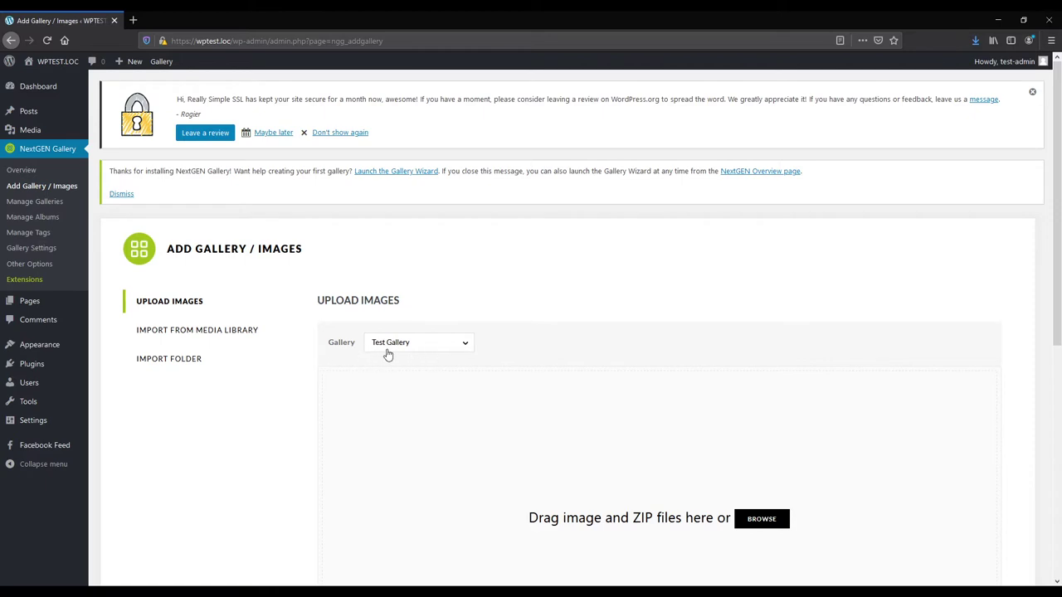
- Upload all six pexels photos from the img folder into Test Gallery
{"action": "scroll", "coordinate": [379, 365], "scroll_direction": "down", "scroll_amount": 3}
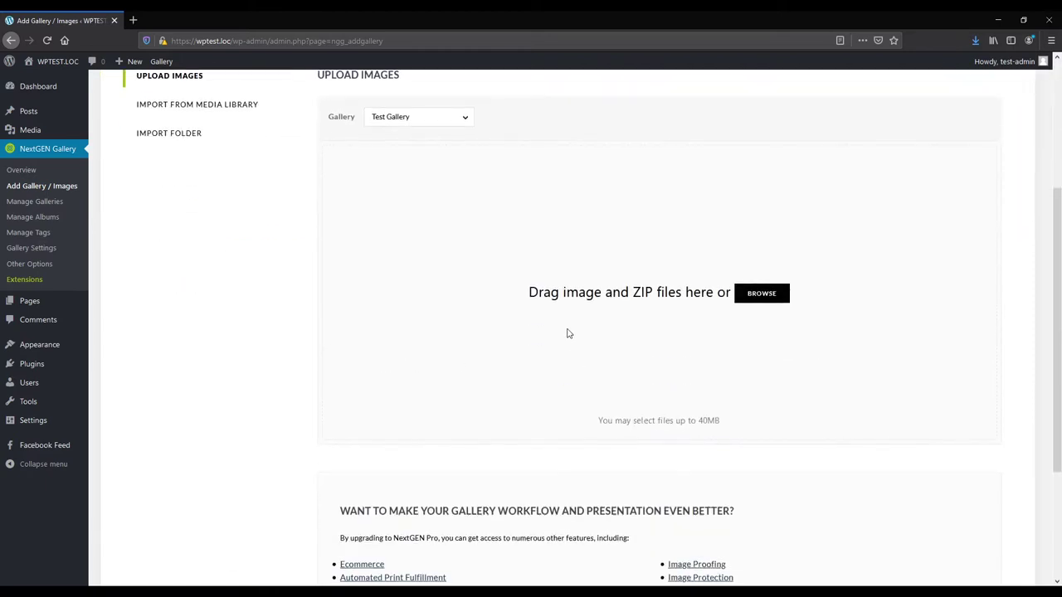
{"action": "scroll", "coordinate": [524, 363], "scroll_direction": "up", "scroll_amount": 2}
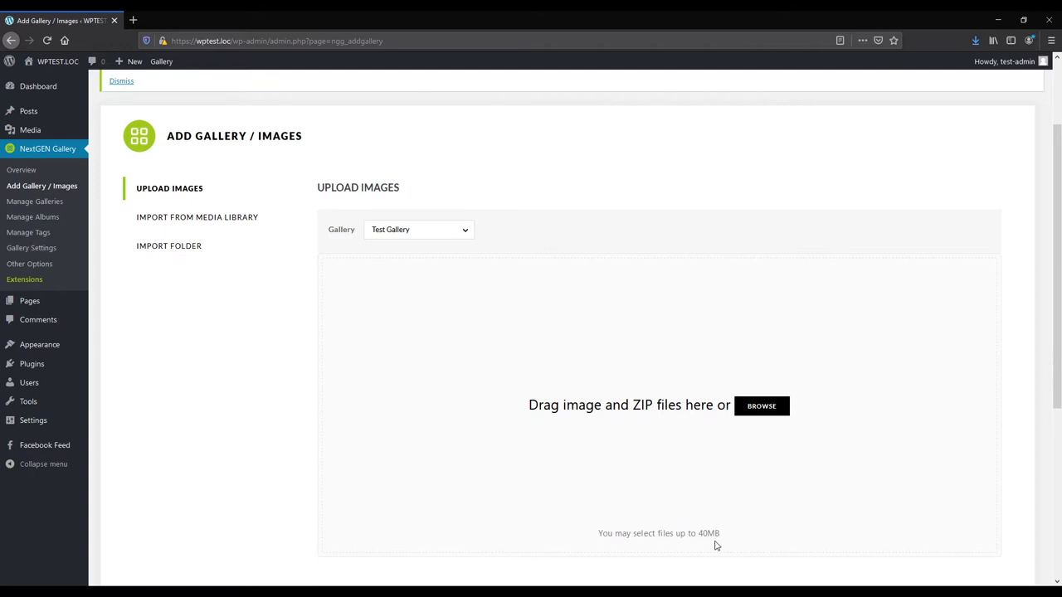
{"action": "left_click", "coordinate": [759, 410]}
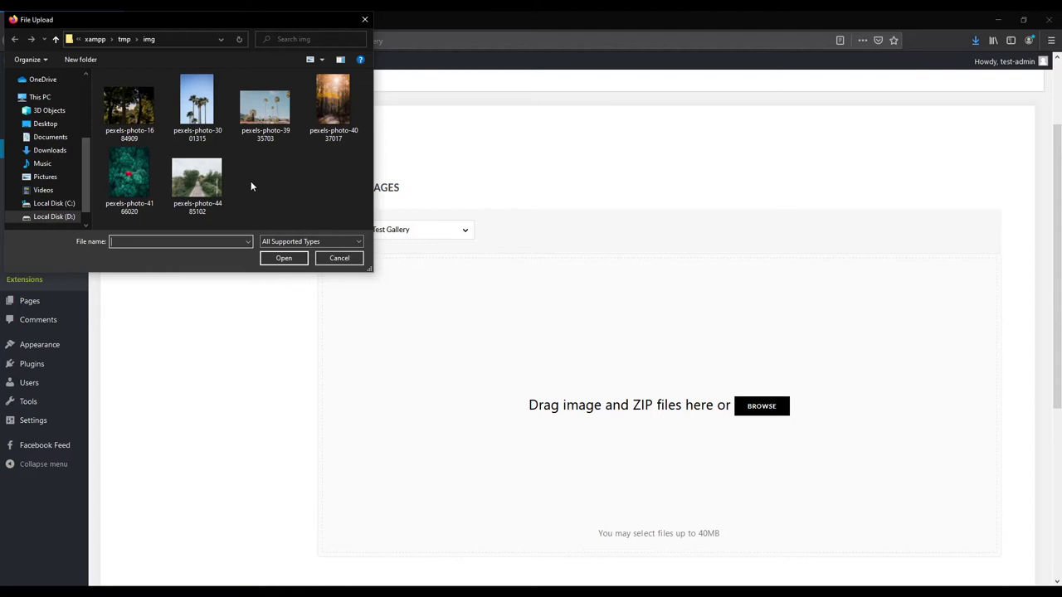
{"action": "left_click", "coordinate": [128, 104]}
{"action": "left_click", "coordinate": [197, 103], "text": "ctrl"}
{"action": "left_click", "coordinate": [258, 98], "text": "ctrl"}
{"action": "left_click", "coordinate": [332, 101], "text": "ctrl"}
{"action": "left_click", "coordinate": [129, 174], "text": "ctrl"}
{"action": "left_click", "coordinate": [197, 176], "text": "ctrl"}
{"action": "left_click", "coordinate": [282, 258]}
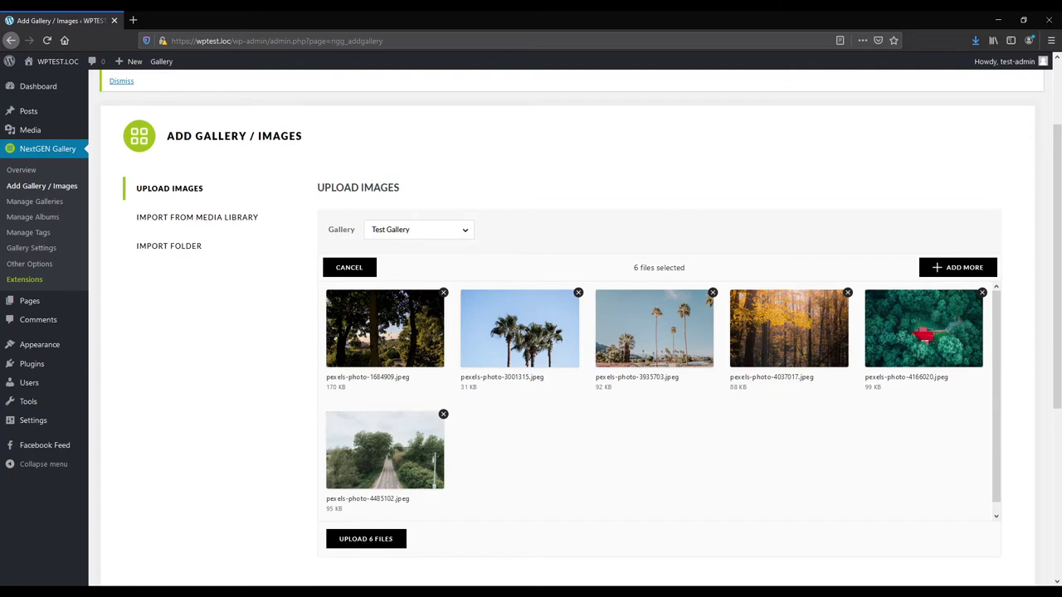
{"action": "left_click", "coordinate": [366, 538]}
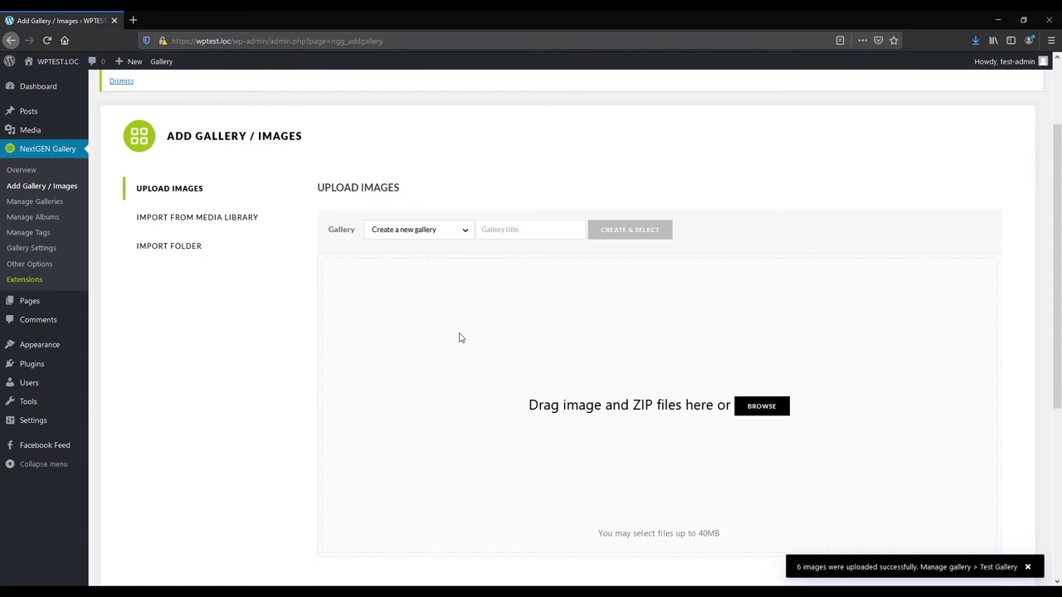
- Open Test Gallery for management and examine its gallery settings, including description, page link and preview image
{"action": "left_click", "coordinate": [30, 203]}
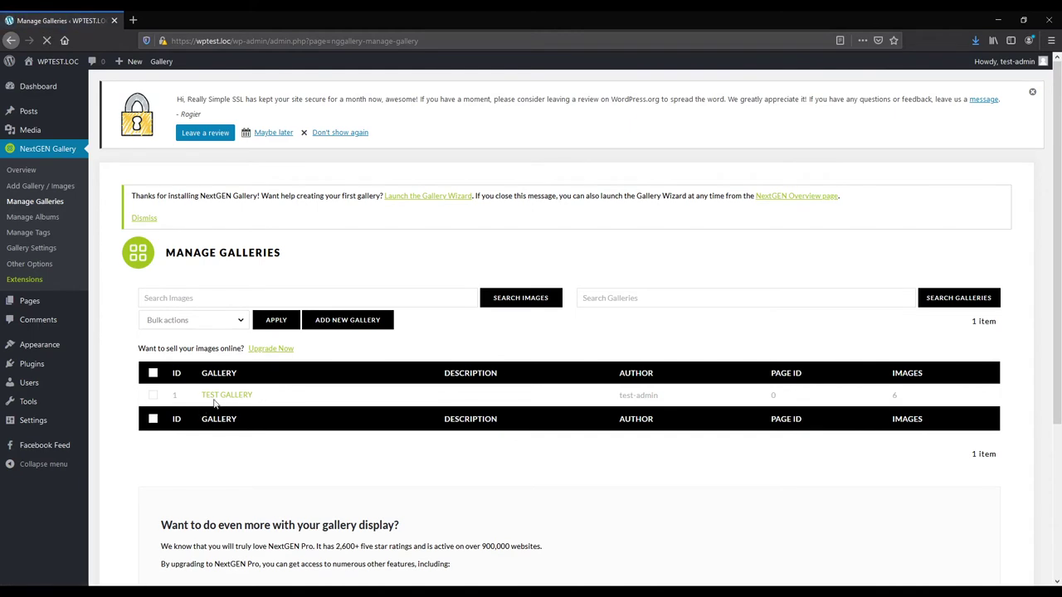
{"action": "left_click", "coordinate": [220, 398]}
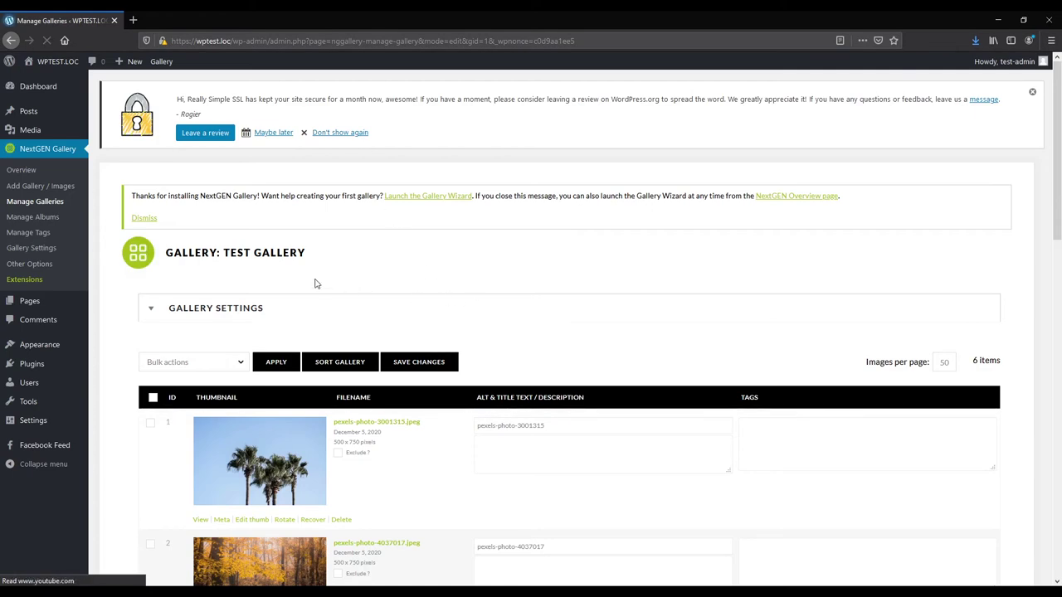
{"action": "left_click", "coordinate": [151, 312]}
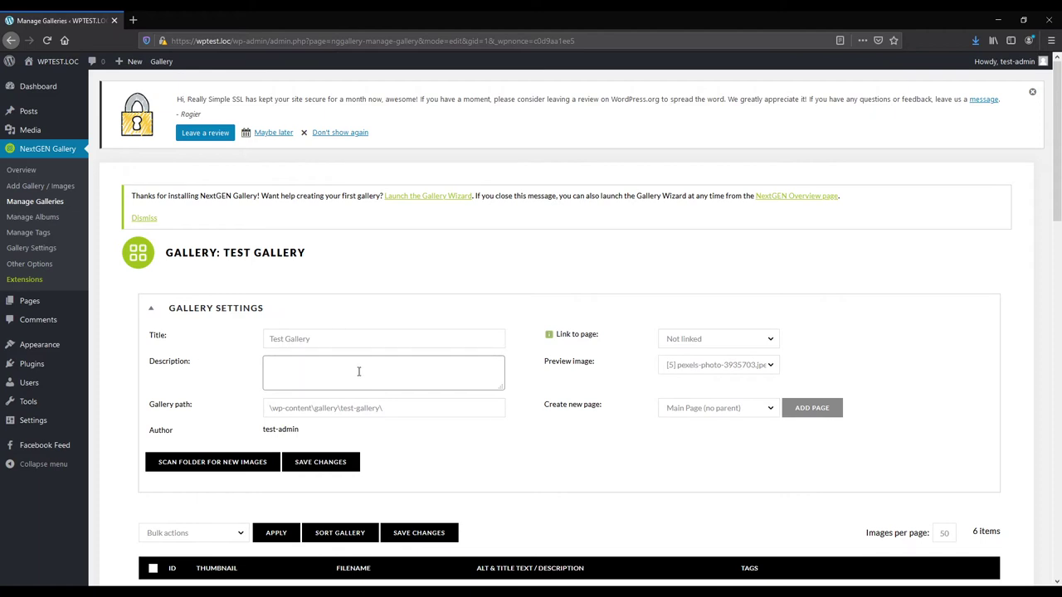
{"action": "mouse_move", "coordinate": [547, 336]}
{"action": "left_click", "coordinate": [151, 312]}
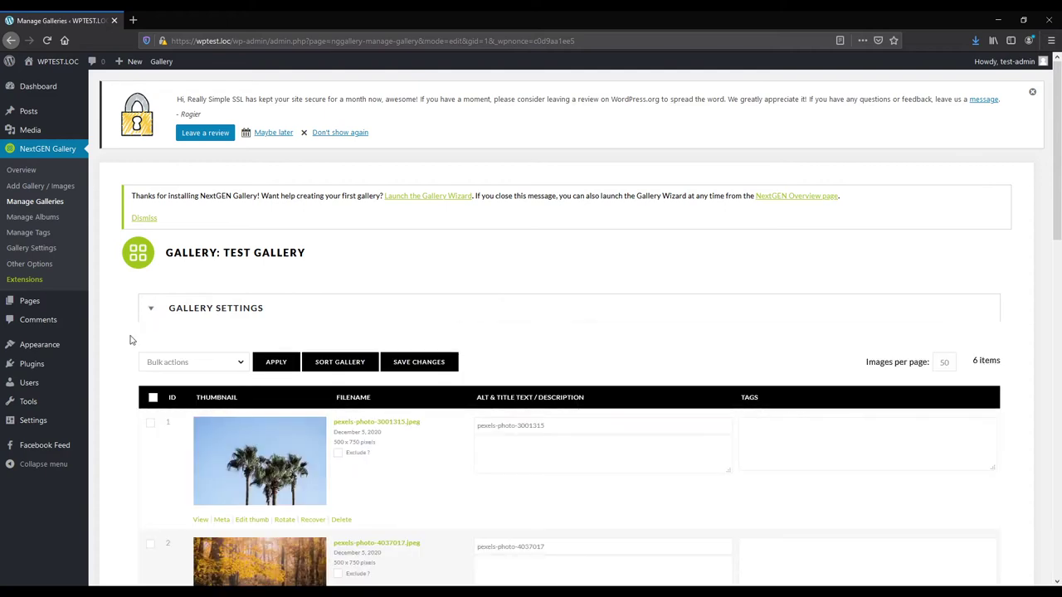
- Examine the image list of Test Gallery, including title, description and tag fields and the per-image actions
{"action": "scroll", "coordinate": [133, 333], "scroll_direction": "down", "scroll_amount": 2}
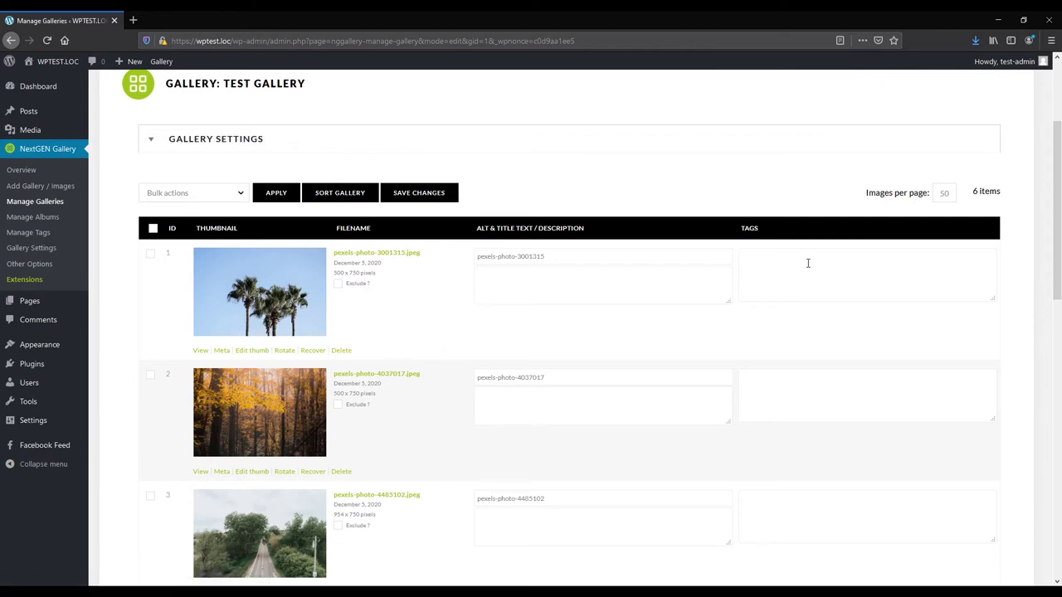
{"action": "left_click", "coordinate": [564, 258]}
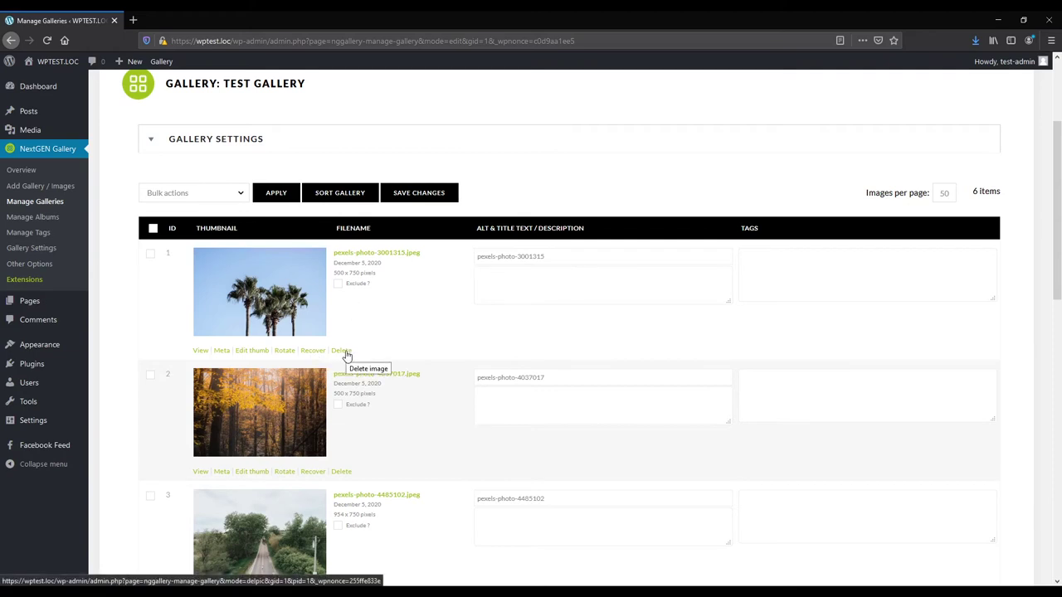
{"action": "scroll", "coordinate": [189, 279], "scroll_direction": "down", "scroll_amount": 10}
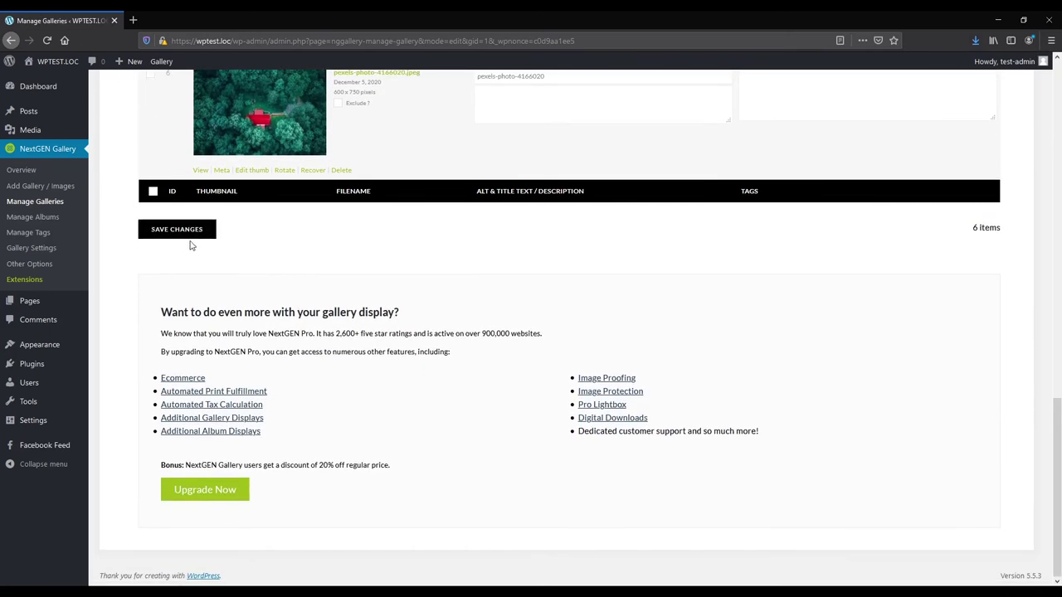
{"action": "scroll", "coordinate": [174, 282], "scroll_direction": "up", "scroll_amount": 3}
{"action": "scroll", "coordinate": [164, 306], "scroll_direction": "up", "scroll_amount": 1}
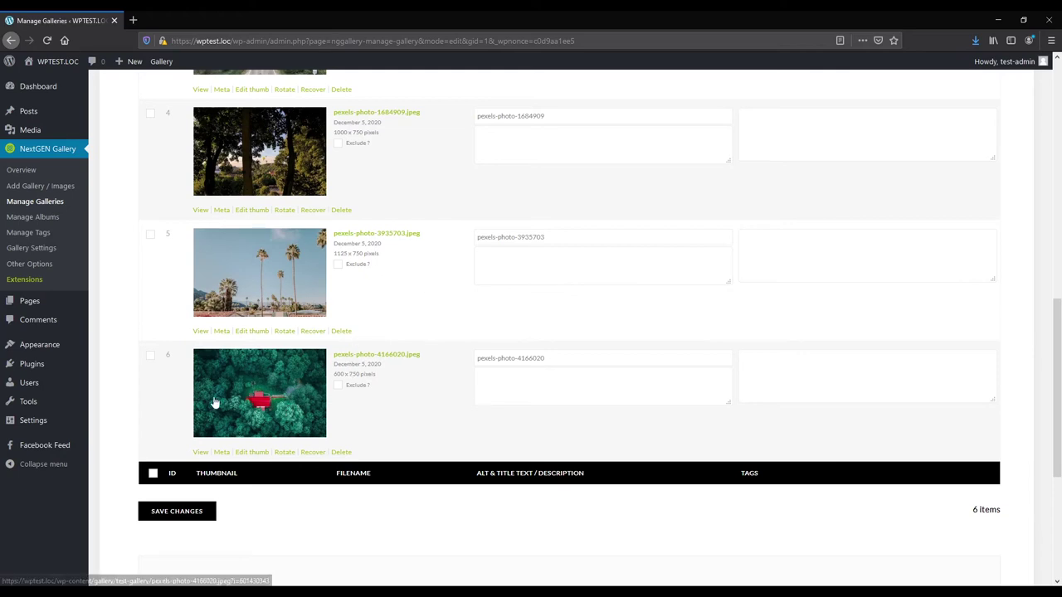
{"action": "scroll", "coordinate": [218, 340], "scroll_direction": "up", "scroll_amount": 4}
- Review the album management, image tag management and Basic Thumbnails gallery settings pages
{"action": "left_click", "coordinate": [53, 218]}
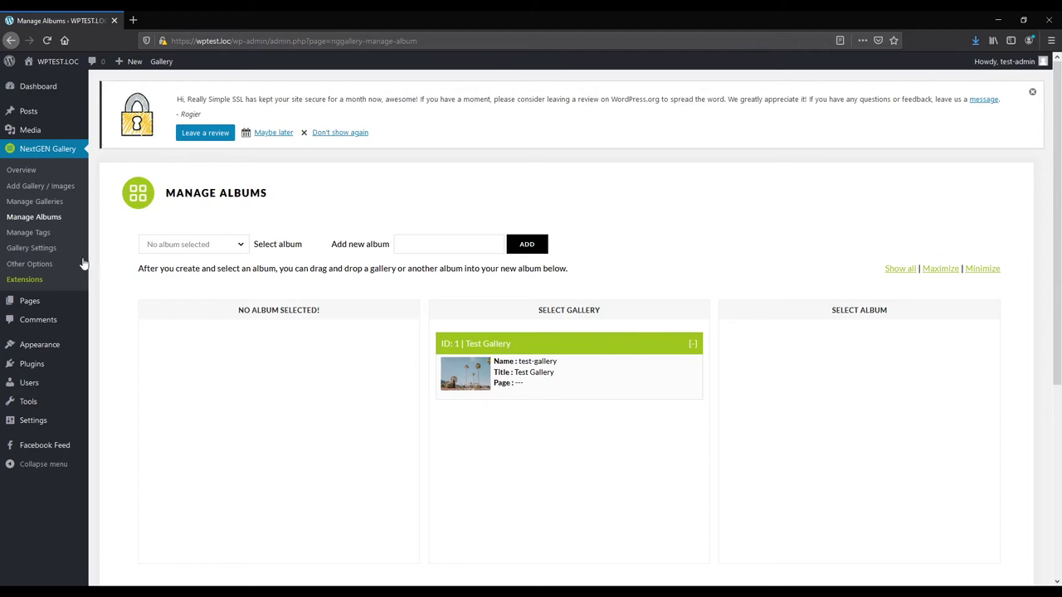
{"action": "left_click", "coordinate": [36, 233]}
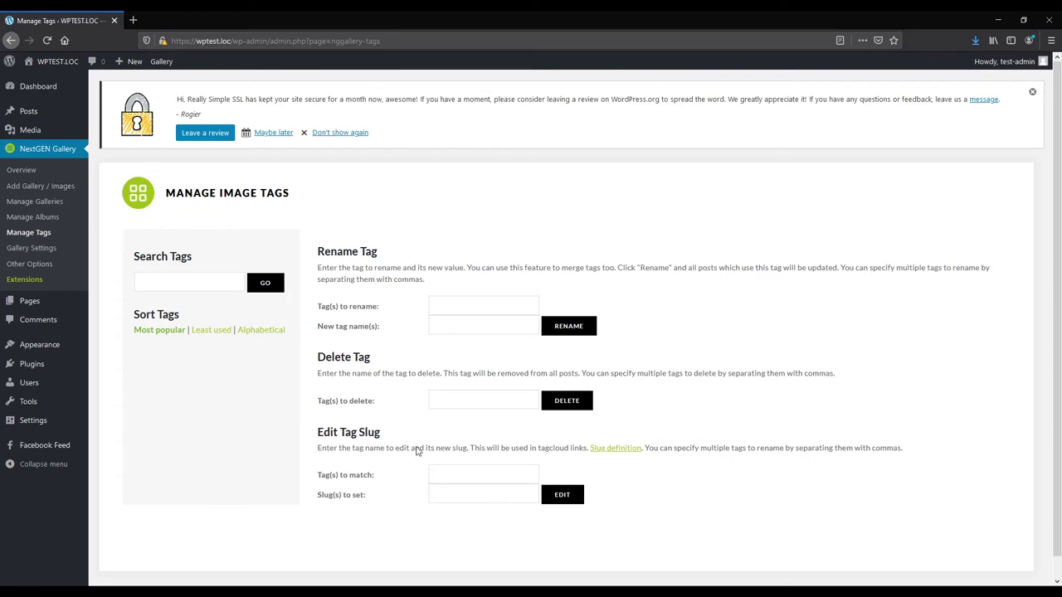
{"action": "scroll", "coordinate": [424, 322], "scroll_direction": "down", "scroll_amount": 1}
{"action": "scroll", "coordinate": [379, 352], "scroll_direction": "up", "scroll_amount": 1}
{"action": "left_click", "coordinate": [31, 248]}
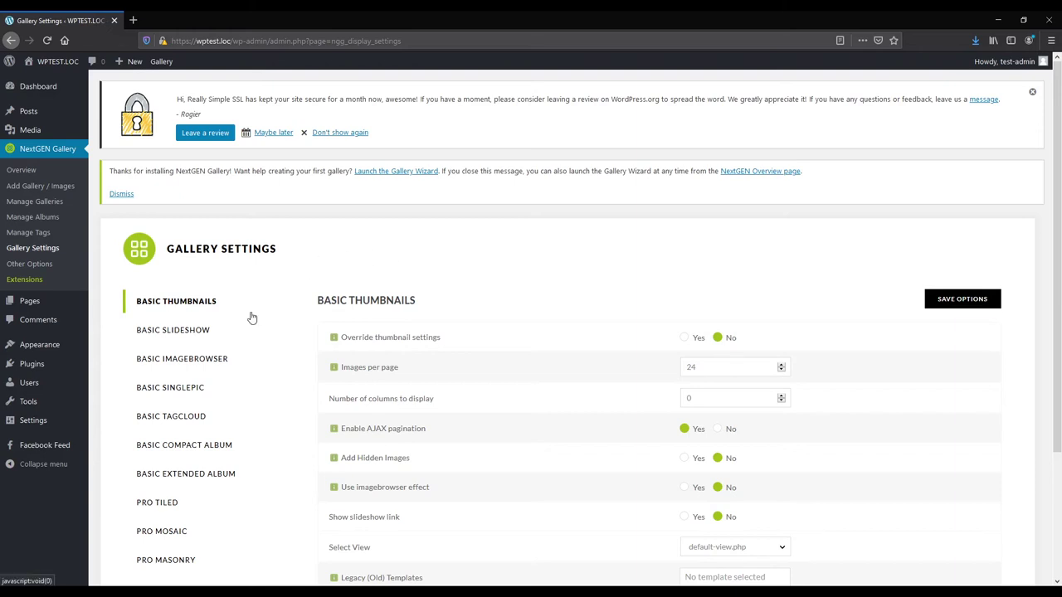
{"action": "scroll", "coordinate": [249, 316], "scroll_direction": "down", "scroll_amount": 3}
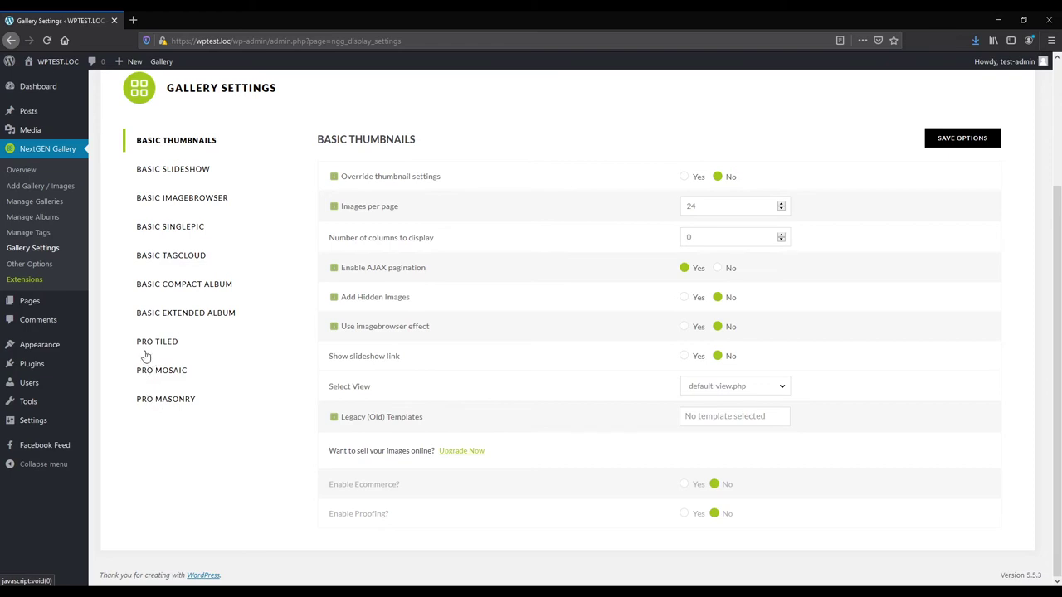
- In the watermark options, set the watermark position to the bottom-left corner of the image and refresh the preview
{"action": "left_click", "coordinate": [11, 270]}
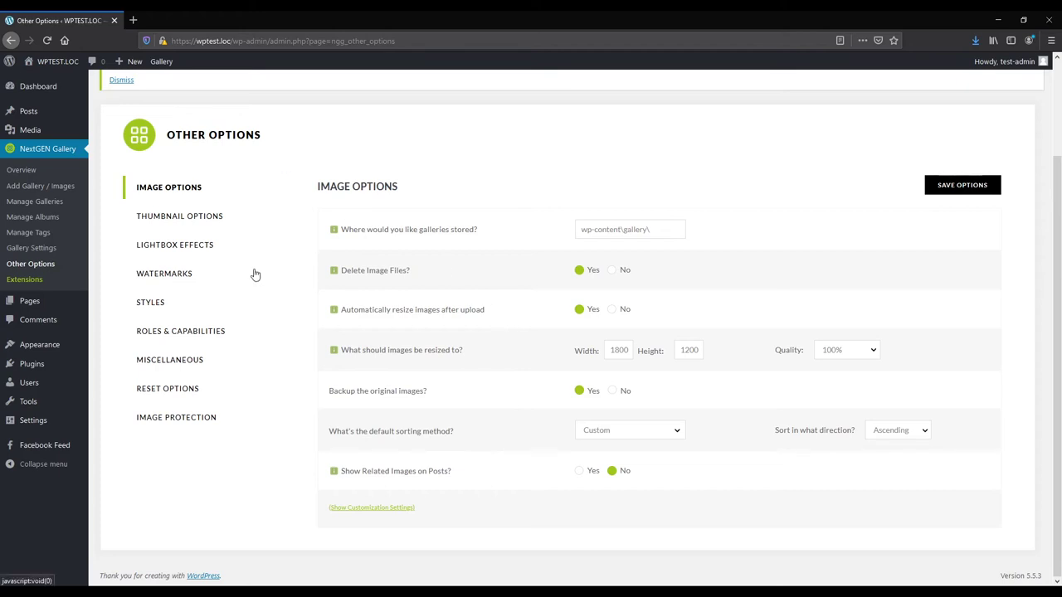
{"action": "left_click", "coordinate": [174, 281]}
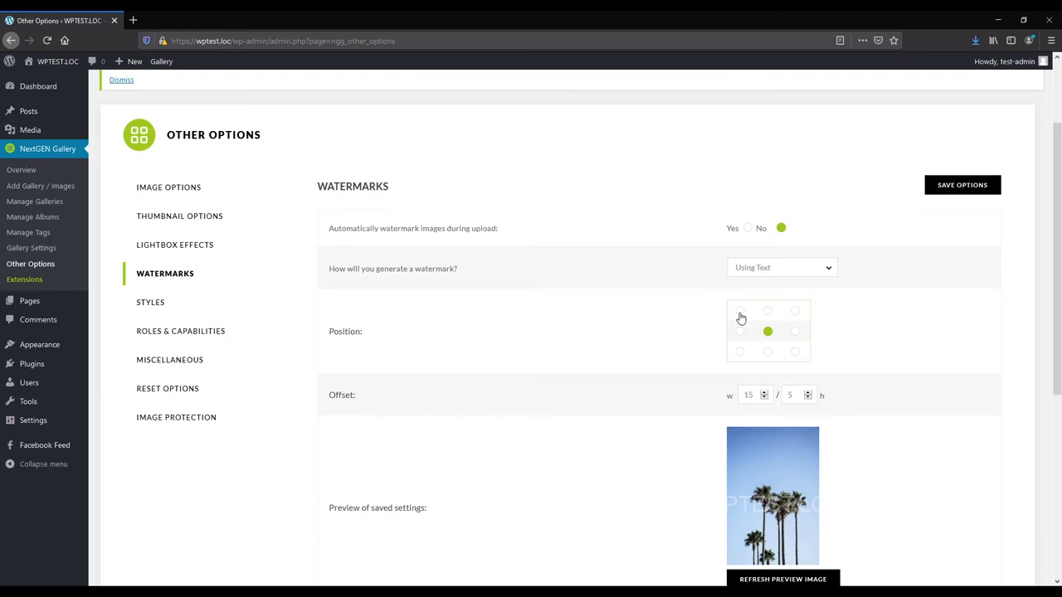
{"action": "left_click", "coordinate": [739, 353]}
{"action": "scroll", "coordinate": [654, 415], "scroll_direction": "down", "scroll_amount": 3}
{"action": "left_click", "coordinate": [787, 356]}
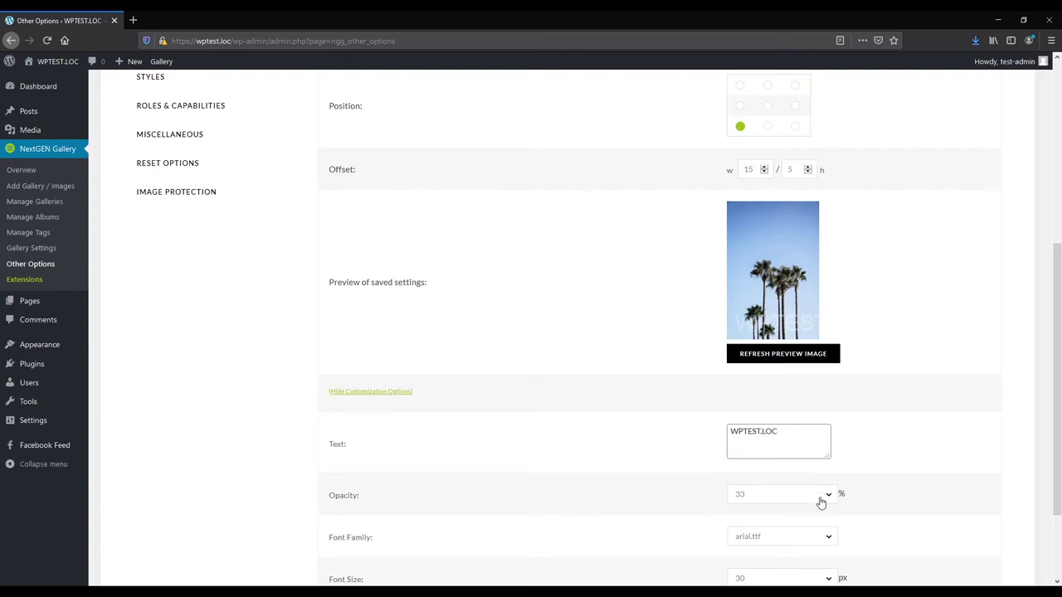
- Check the watermark's text, opacity and font customization options, and save the watermark options
{"action": "scroll", "coordinate": [863, 515], "scroll_direction": "down", "scroll_amount": 3}
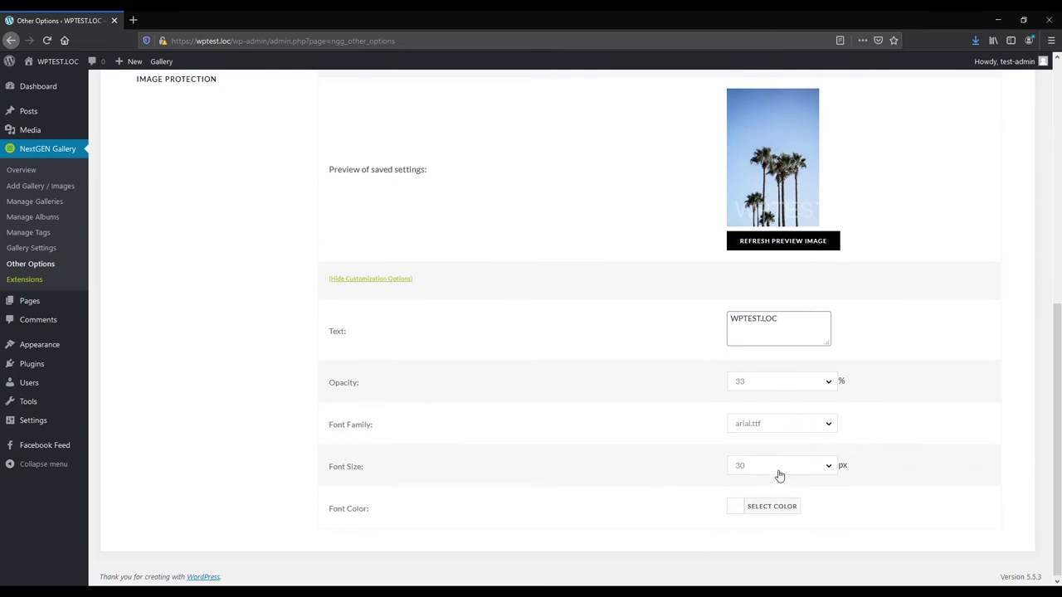
{"action": "scroll", "coordinate": [639, 424], "scroll_direction": "up", "scroll_amount": 3}
{"action": "scroll", "coordinate": [638, 425], "scroll_direction": "up", "scroll_amount": 5}
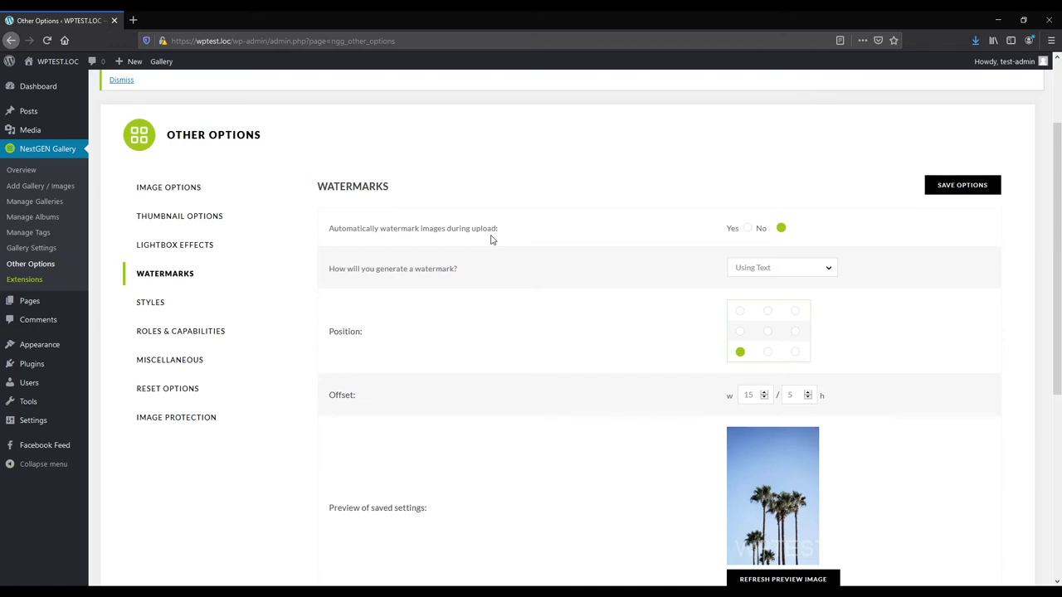
{"action": "left_click", "coordinate": [951, 190]}
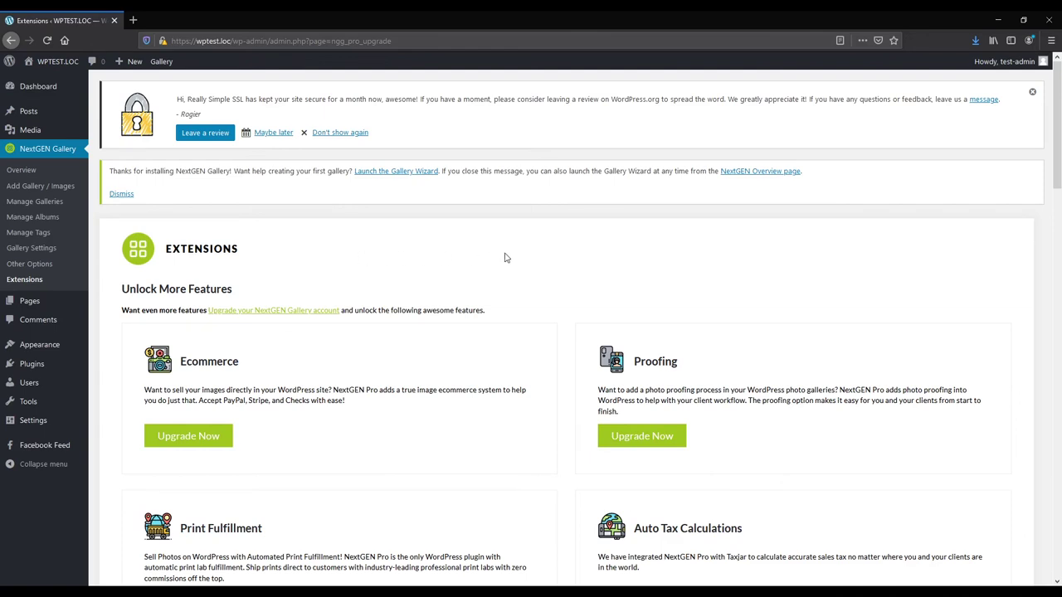
- Look through the NextGEN Pro features offered on the Extensions page
{"action": "scroll", "coordinate": [535, 254], "scroll_direction": "down", "scroll_amount": 3}
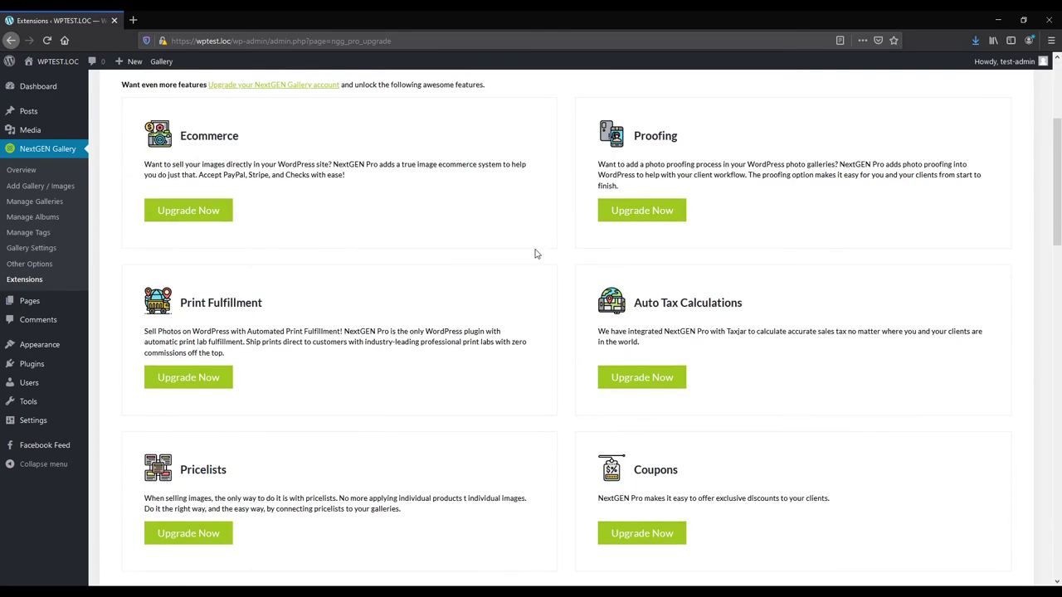
{"action": "scroll", "coordinate": [535, 254], "scroll_direction": "down", "scroll_amount": 4}
{"action": "scroll", "coordinate": [535, 254], "scroll_direction": "up", "scroll_amount": 4}
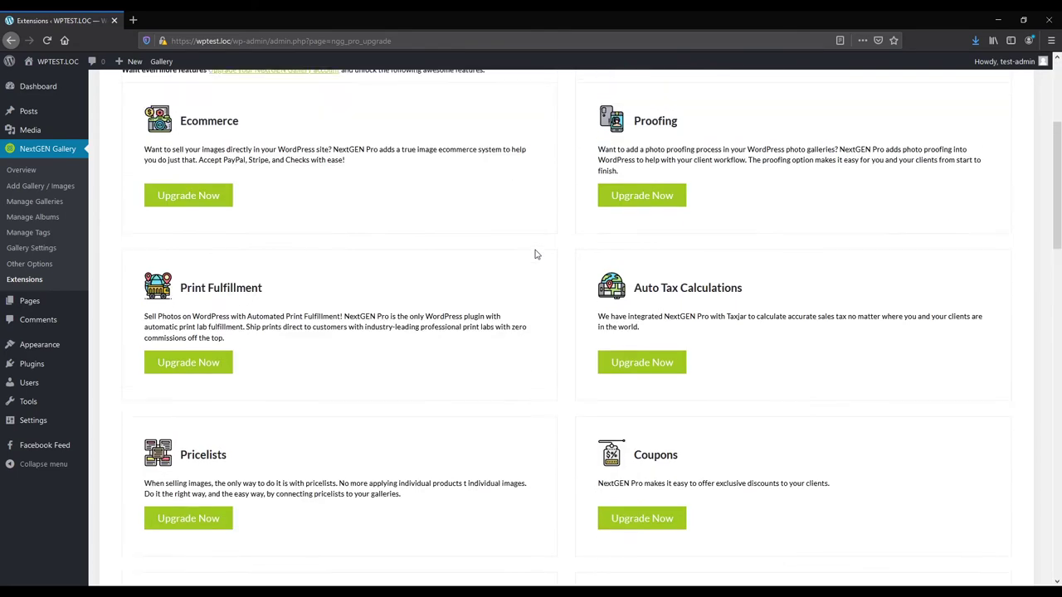
- Create a new post and add a NextGEN Gallery block to its content
{"action": "scroll", "coordinate": [535, 254], "scroll_direction": "up", "scroll_amount": 3}
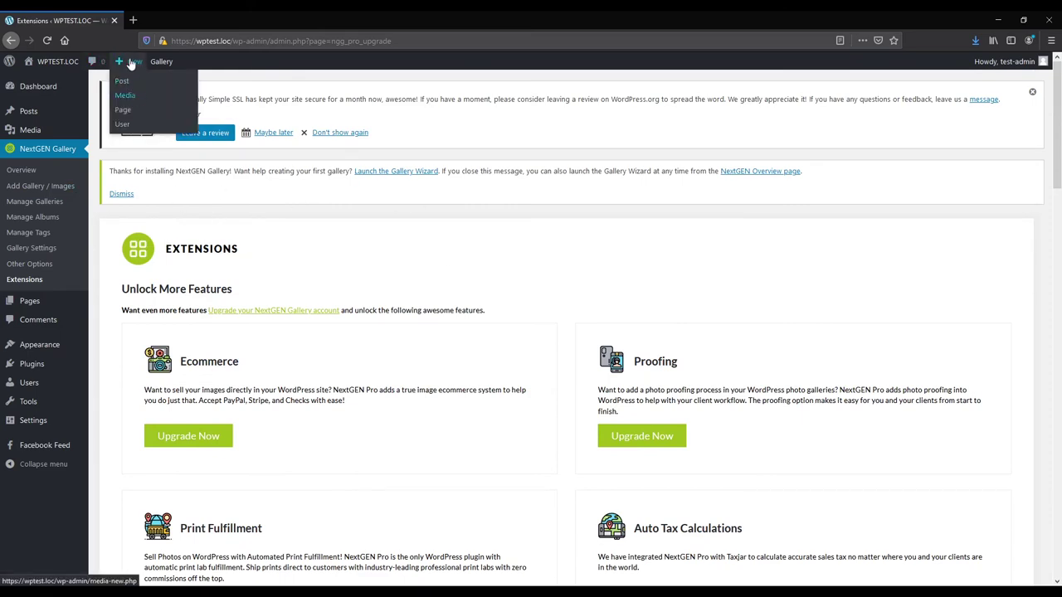
{"action": "mouse_move", "coordinate": [133, 64]}
{"action": "left_click", "coordinate": [137, 86]}
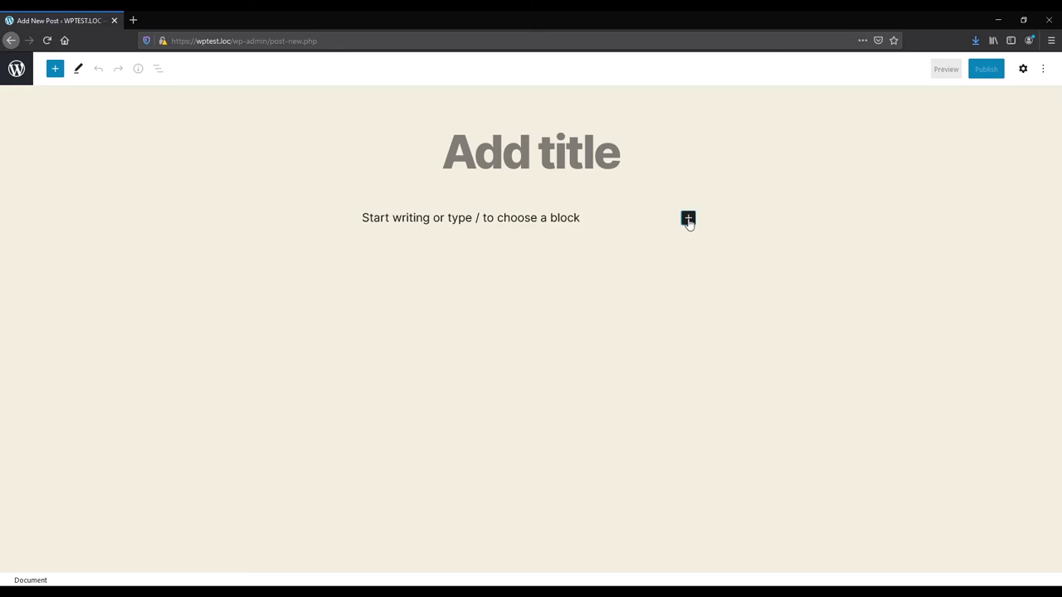
{"action": "left_click", "coordinate": [688, 218]}
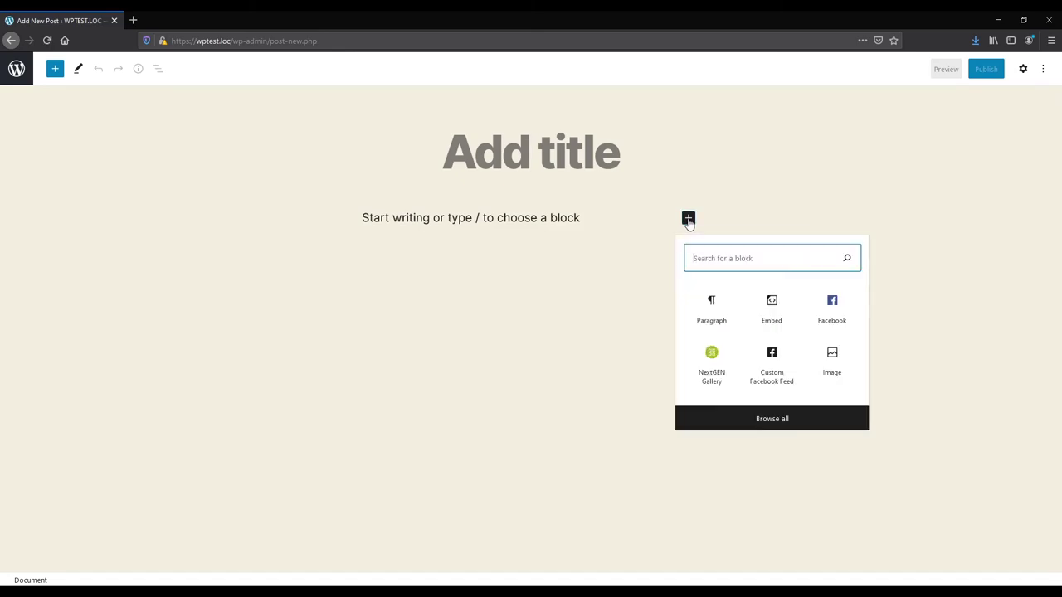
{"action": "left_click", "coordinate": [711, 363]}
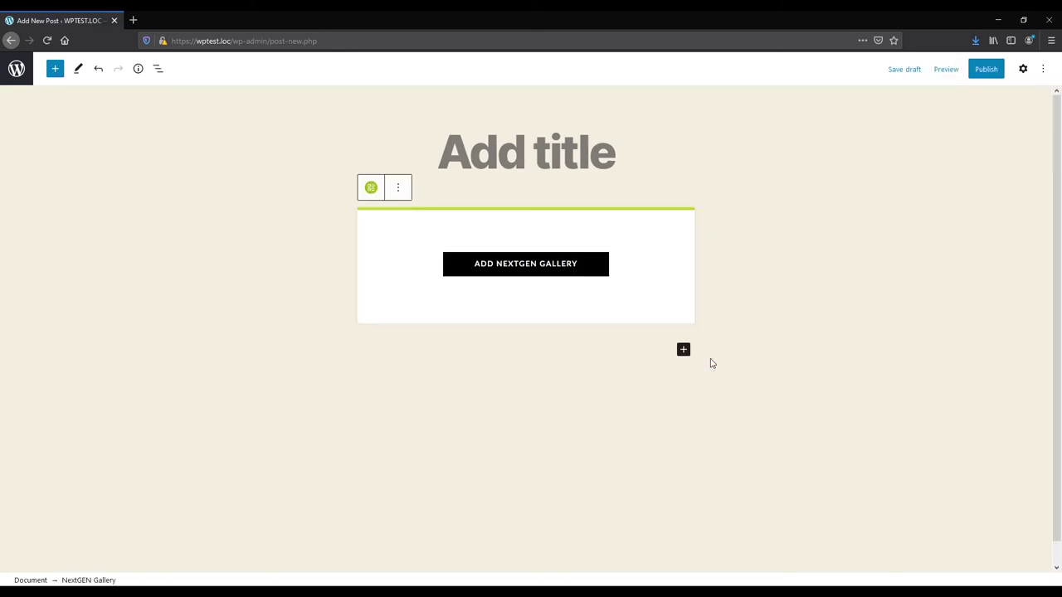
- Insert Test Gallery into the post's NextGEN Gallery block with the Basic Thumbnails display
{"action": "left_click", "coordinate": [514, 267]}
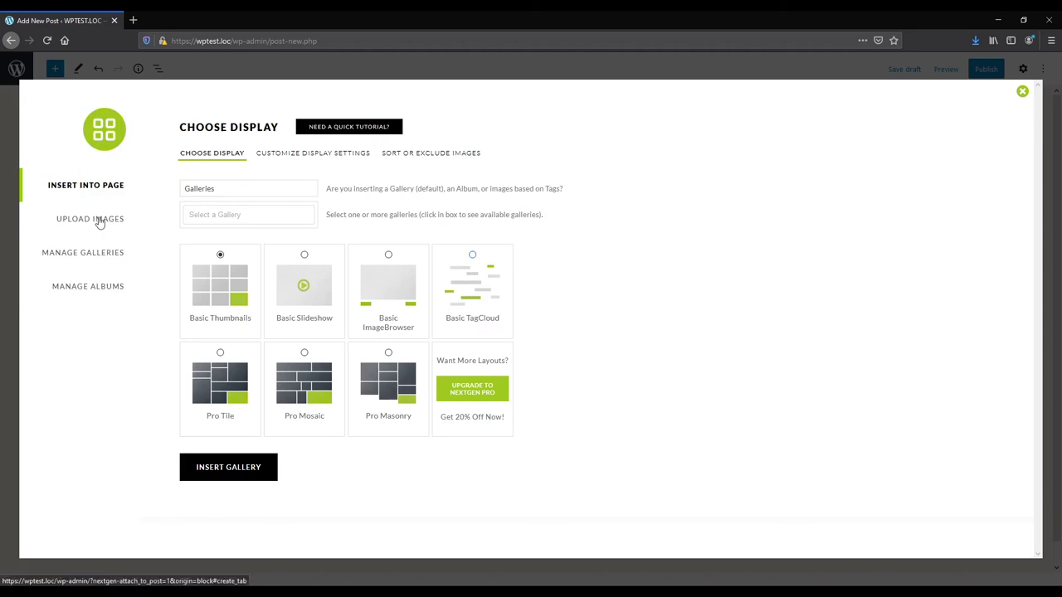
{"action": "left_click", "coordinate": [96, 257]}
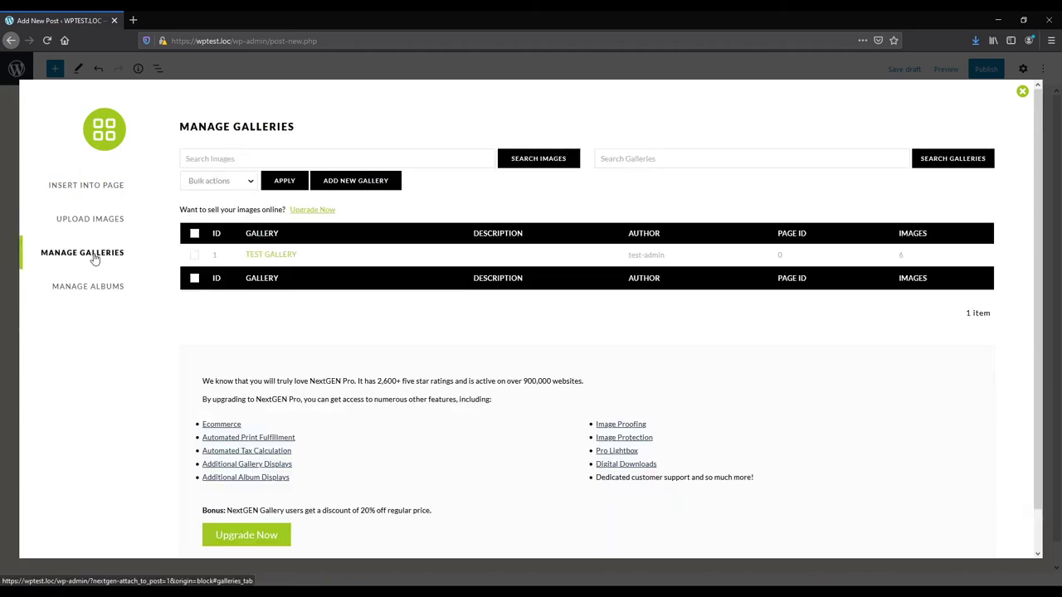
{"action": "left_click", "coordinate": [97, 188]}
{"action": "left_click", "coordinate": [224, 214]}
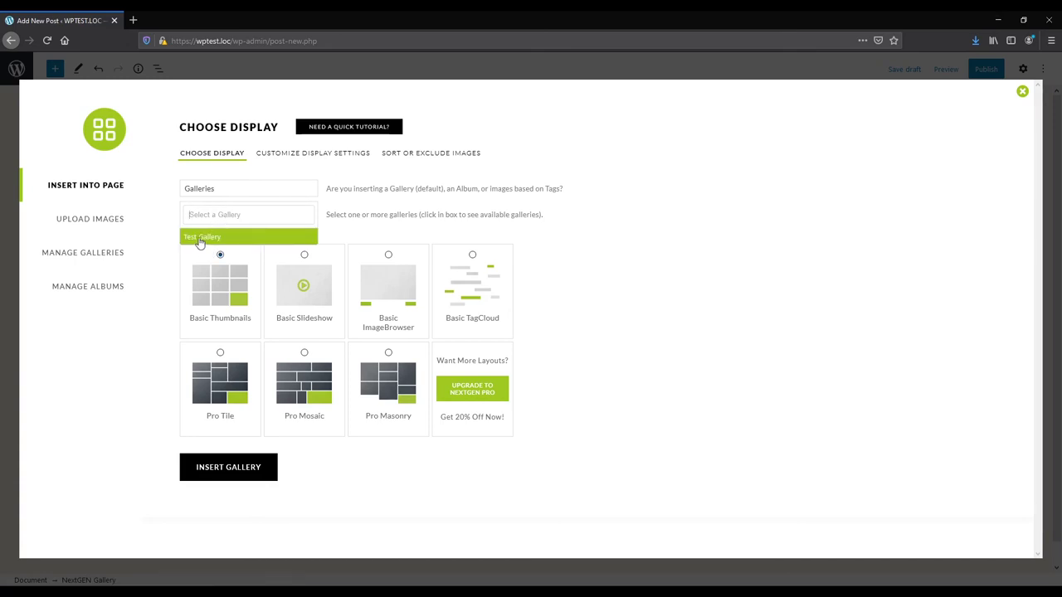
{"action": "left_click", "coordinate": [198, 241]}
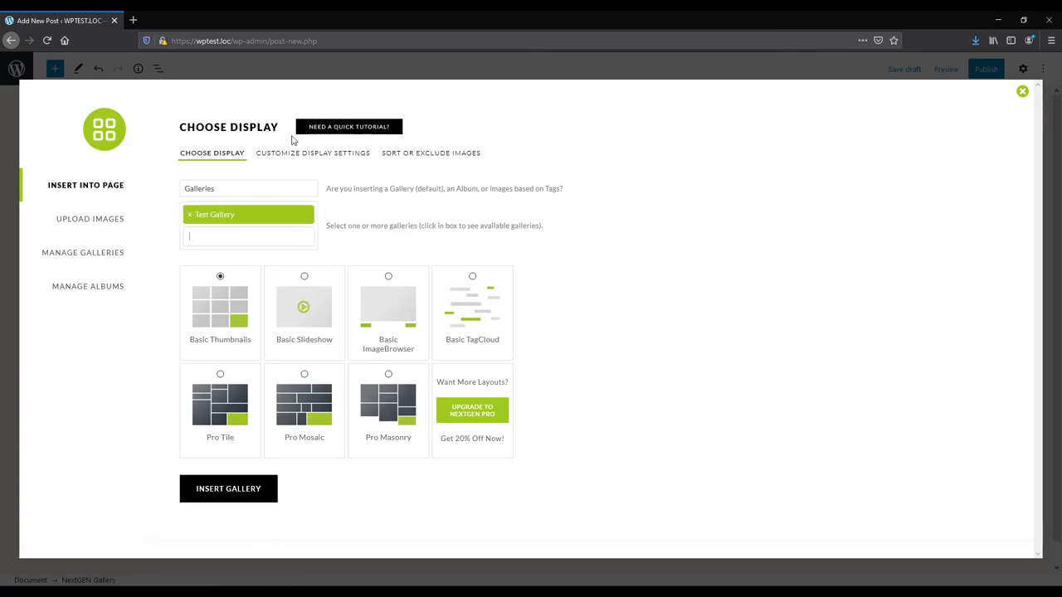
{"action": "left_click", "coordinate": [227, 489]}
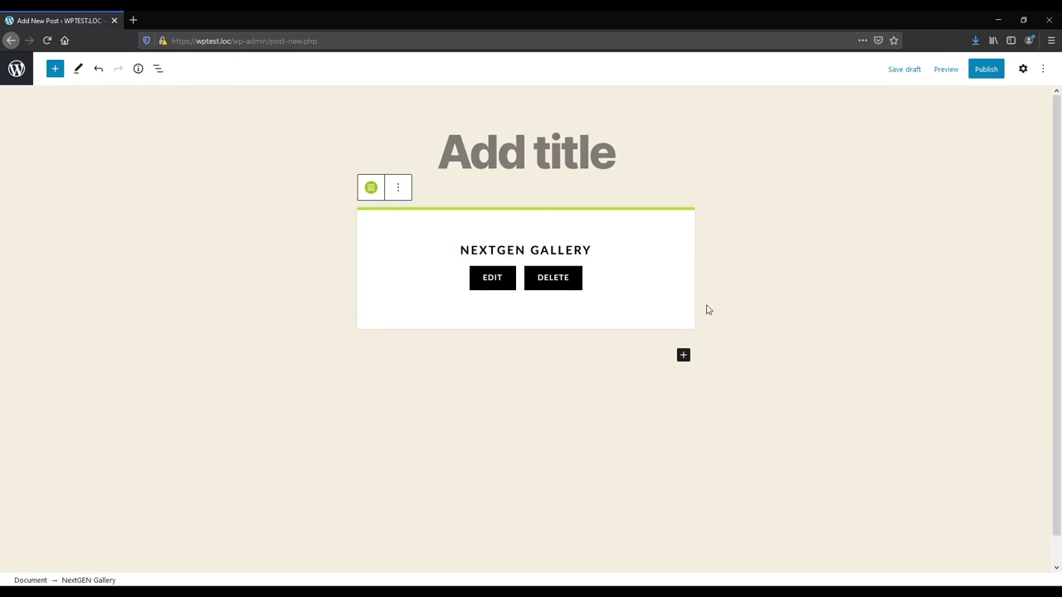
- Preview the post in a new tab and look over the thumbnail gallery
{"action": "left_click", "coordinate": [944, 71]}
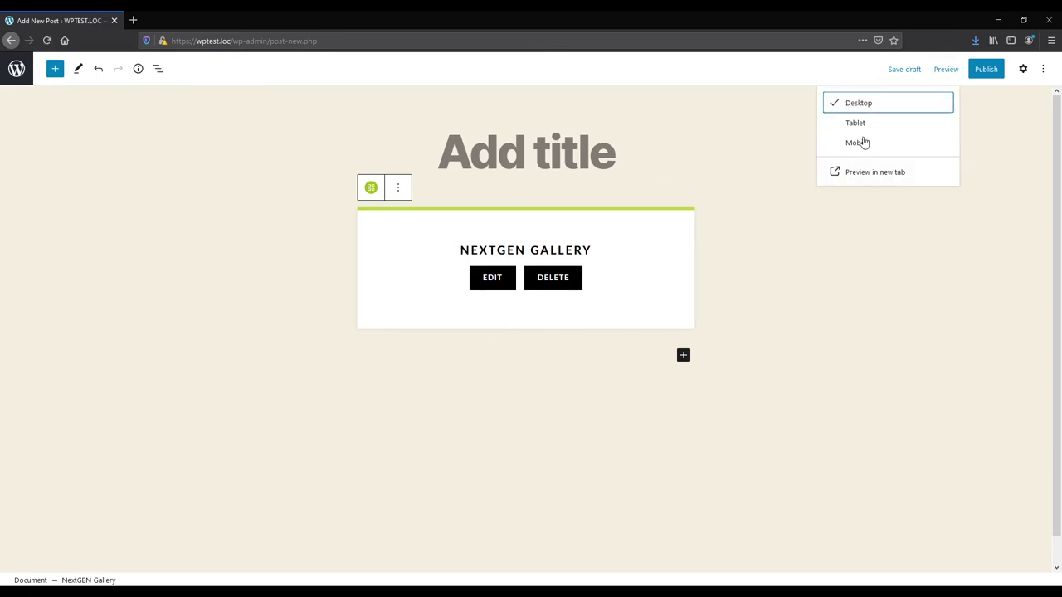
{"action": "left_click", "coordinate": [839, 176]}
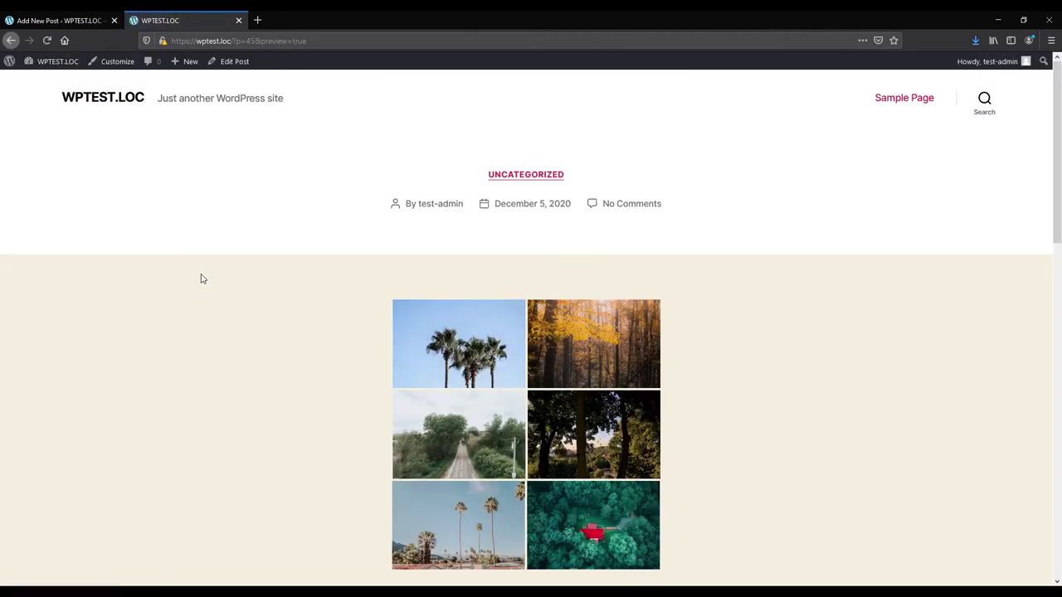
{"action": "scroll", "coordinate": [225, 325], "scroll_direction": "down", "scroll_amount": 3}
{"action": "scroll", "coordinate": [246, 323], "scroll_direction": "up", "scroll_amount": 3}
- Open the first palm-tree thumbnail at full size, browse forward and back through the gallery images, and close the image viewer
{"action": "left_click", "coordinate": [454, 349]}
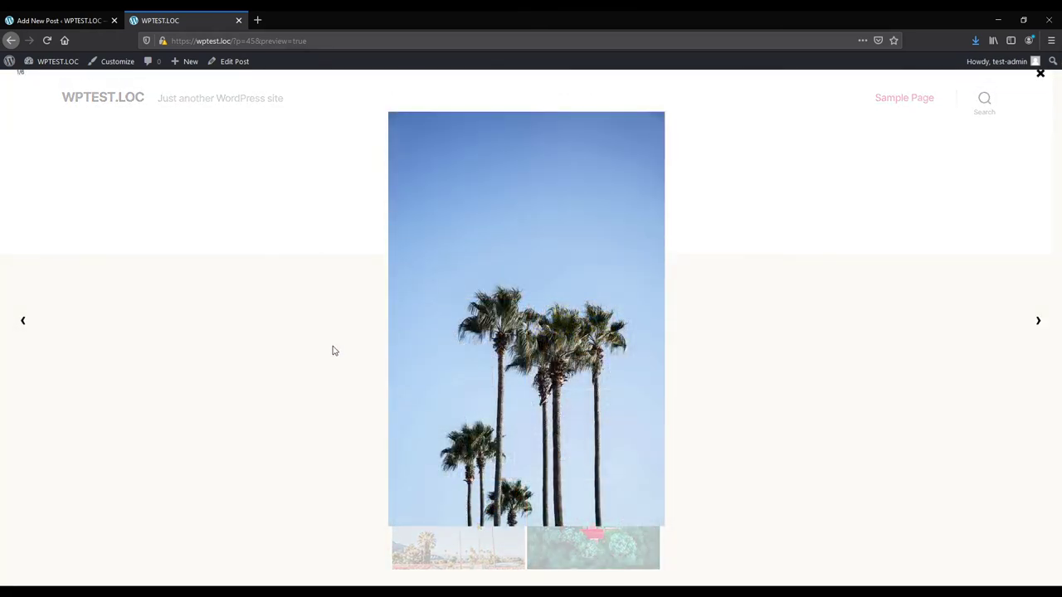
{"action": "key", "text": "Right"}
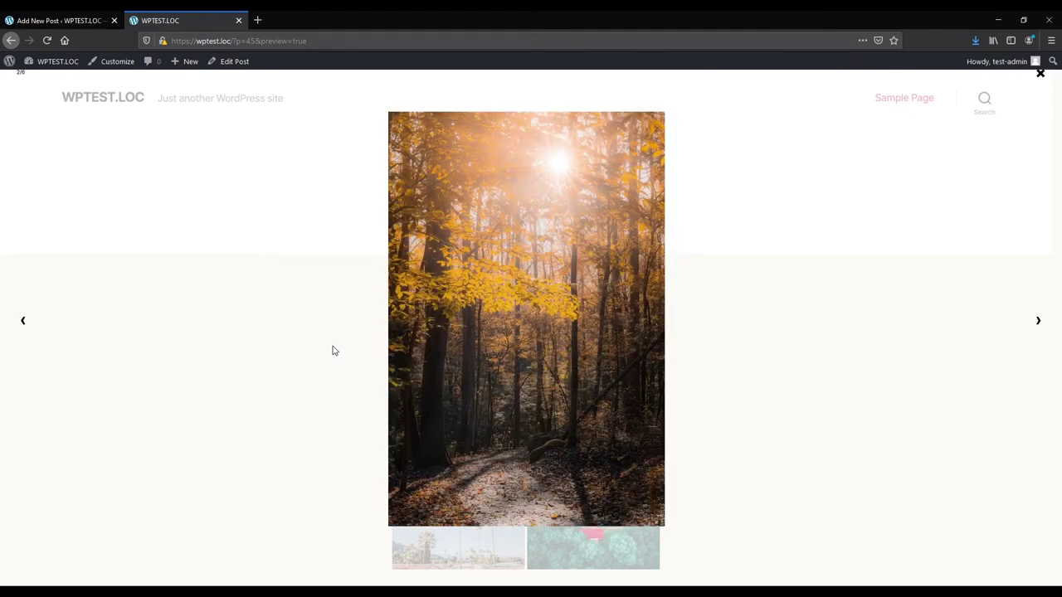
{"action": "key", "text": "Right"}
{"action": "key", "text": "Right"}
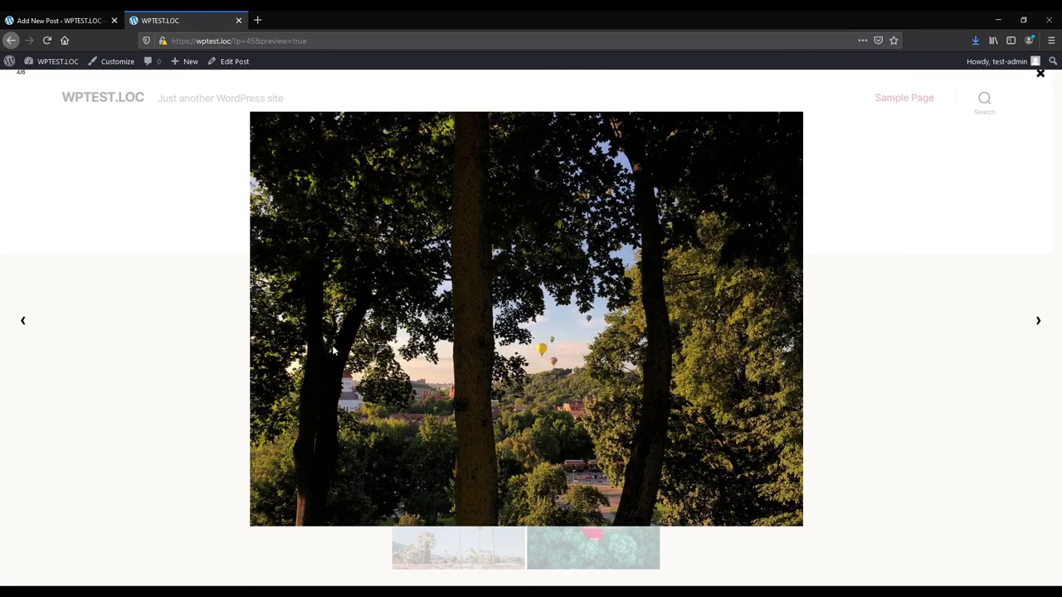
{"action": "key", "text": "Right"}
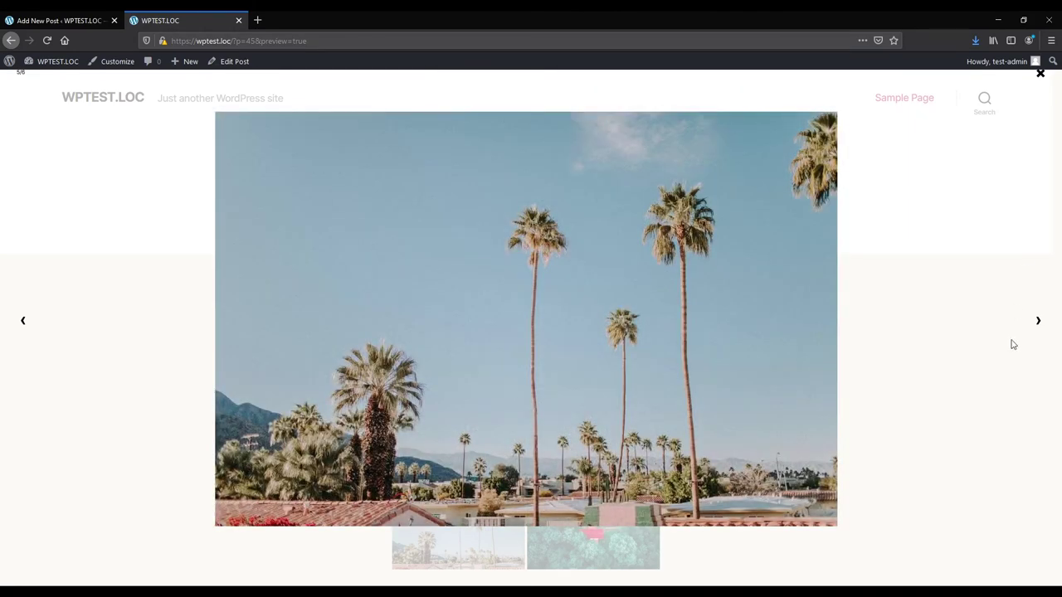
{"action": "left_click", "coordinate": [24, 323]}
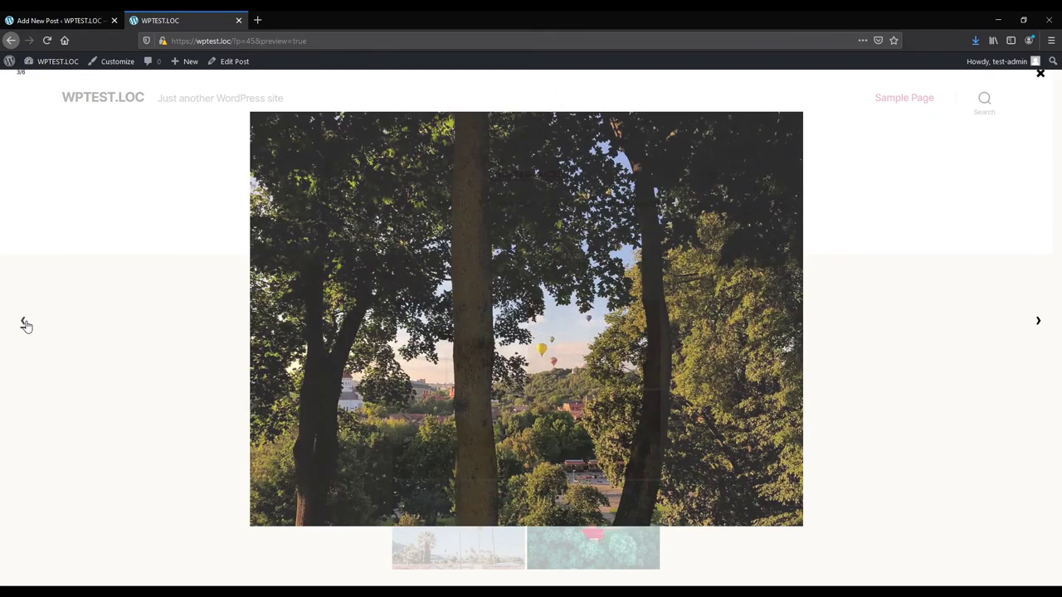
{"action": "left_click", "coordinate": [24, 322]}
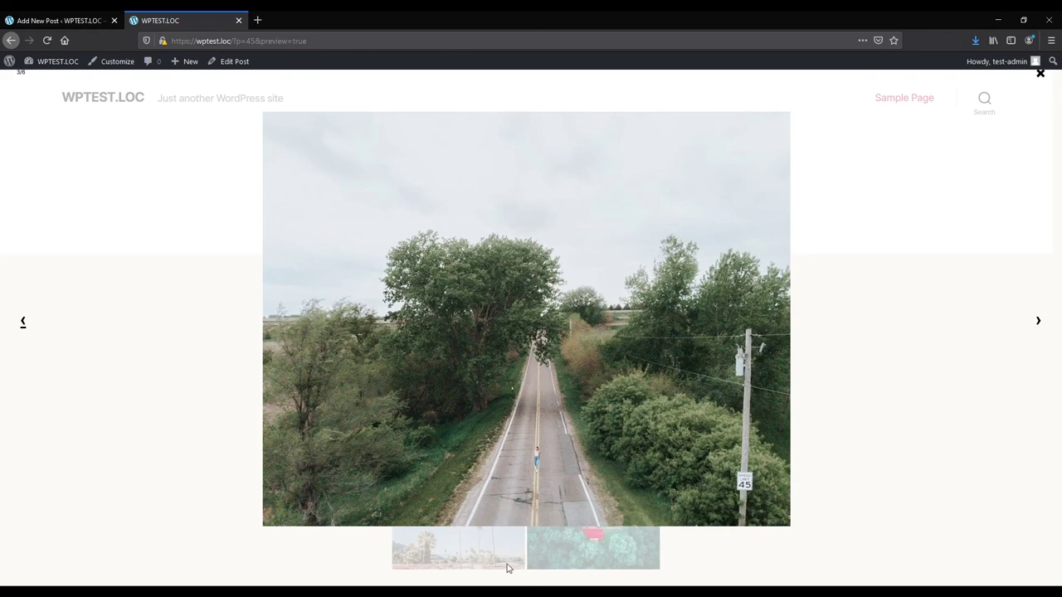
{"action": "left_click", "coordinate": [862, 464]}
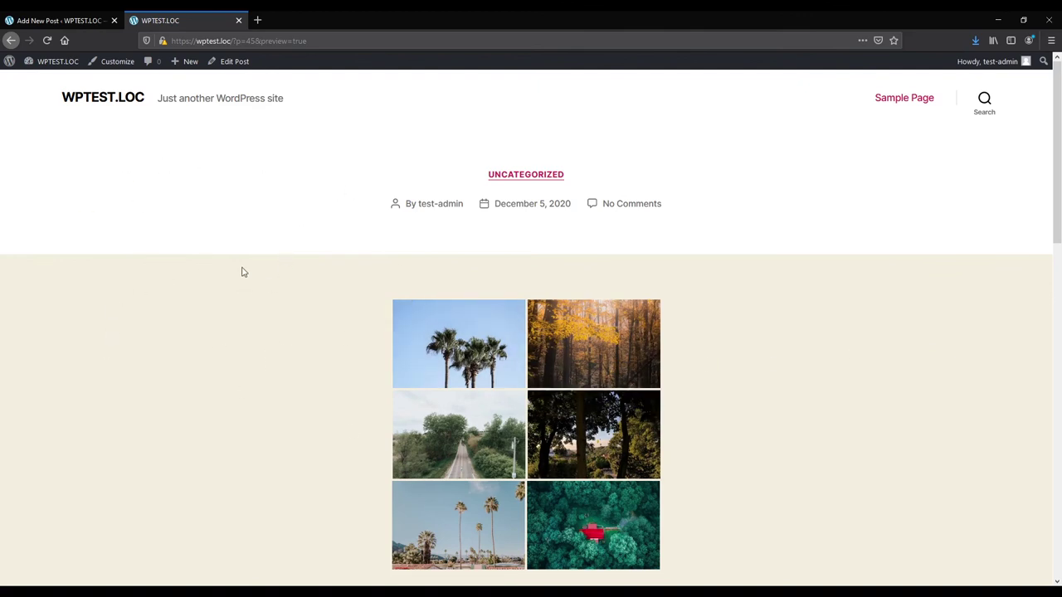
{"action": "left_click", "coordinate": [459, 343]}
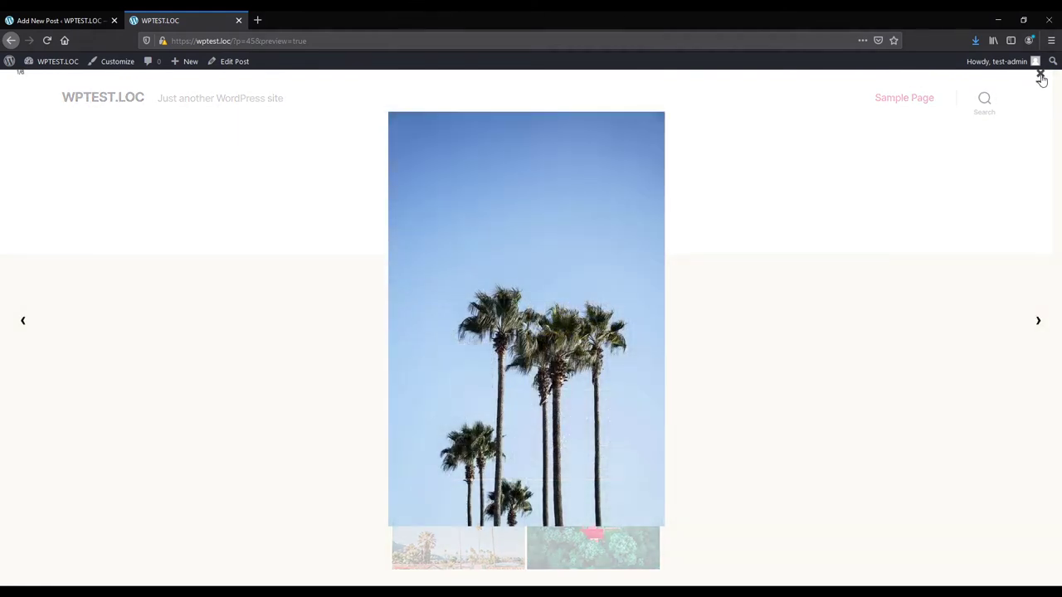
{"action": "left_click", "coordinate": [1040, 76]}
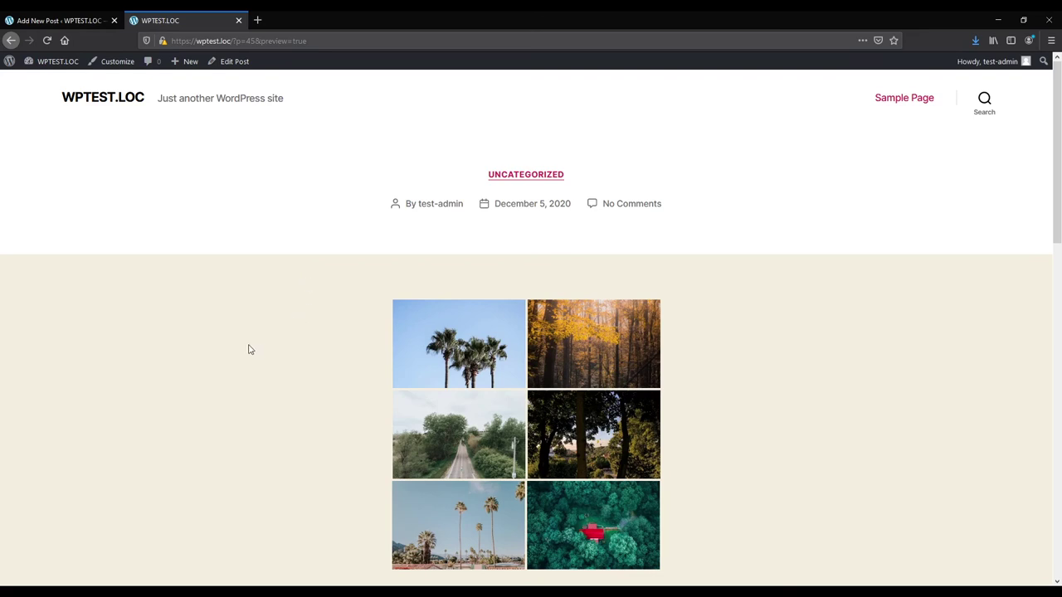
- Close the post preview, leave the block editor and start another new post
{"action": "left_click", "coordinate": [238, 20]}
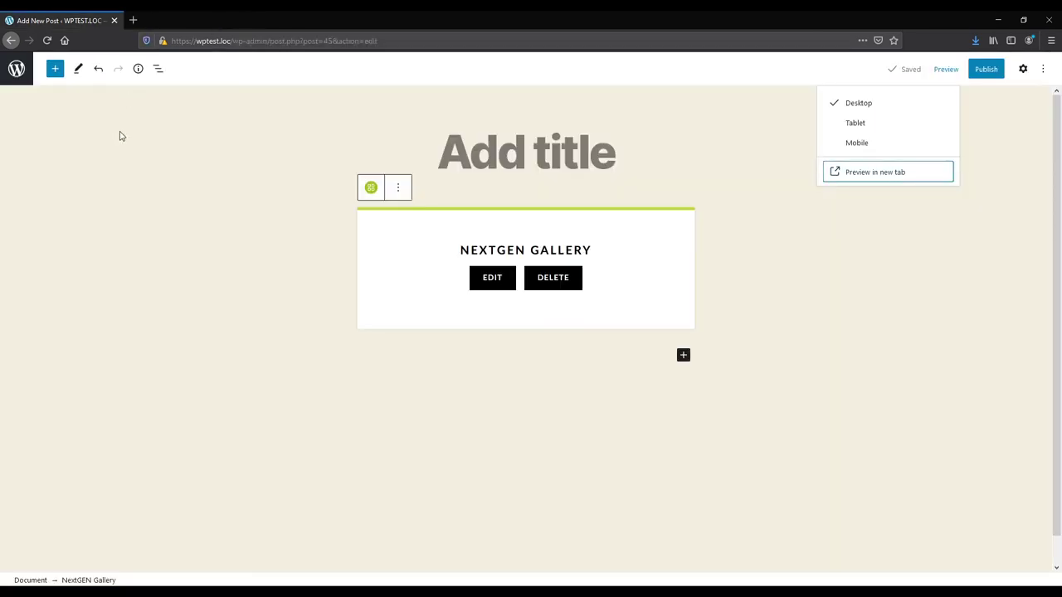
{"action": "left_click", "coordinate": [11, 40]}
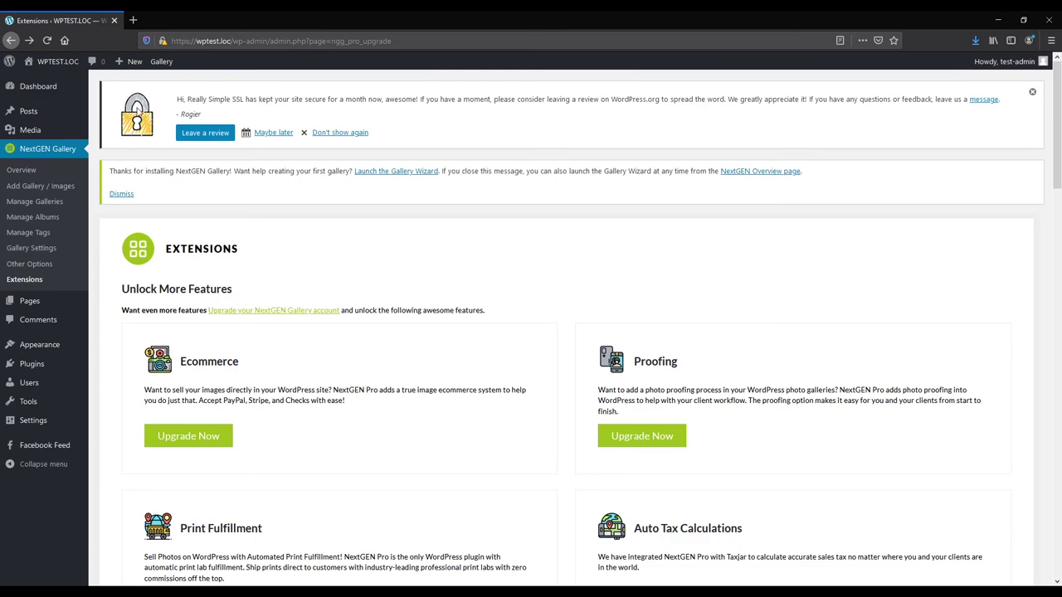
{"action": "mouse_move", "coordinate": [124, 60]}
{"action": "left_click", "coordinate": [126, 82]}
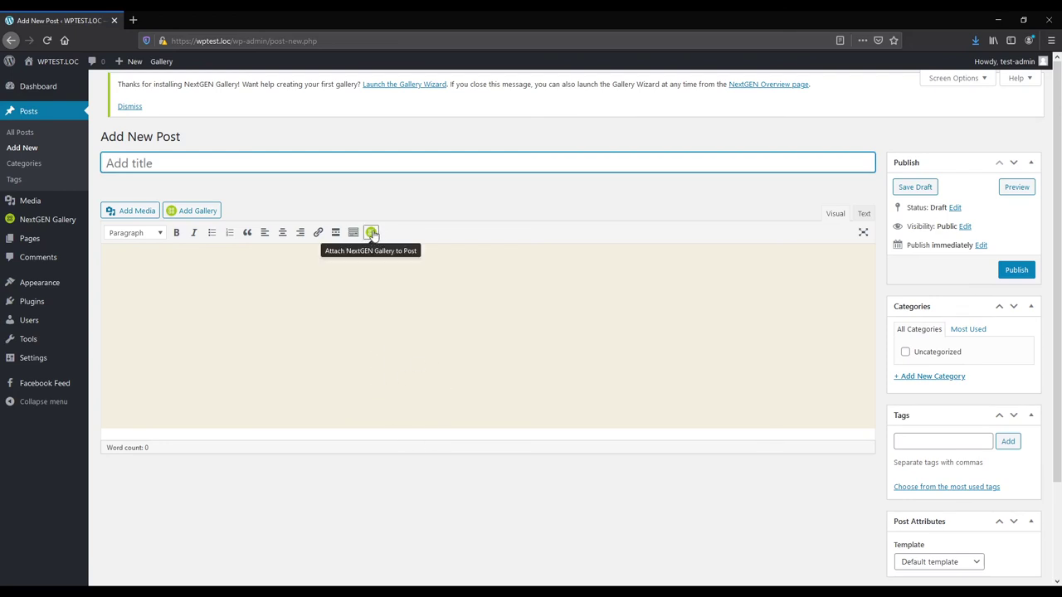
- Add Test Gallery to the new post with the Basic Slideshow display
{"action": "left_click", "coordinate": [185, 214]}
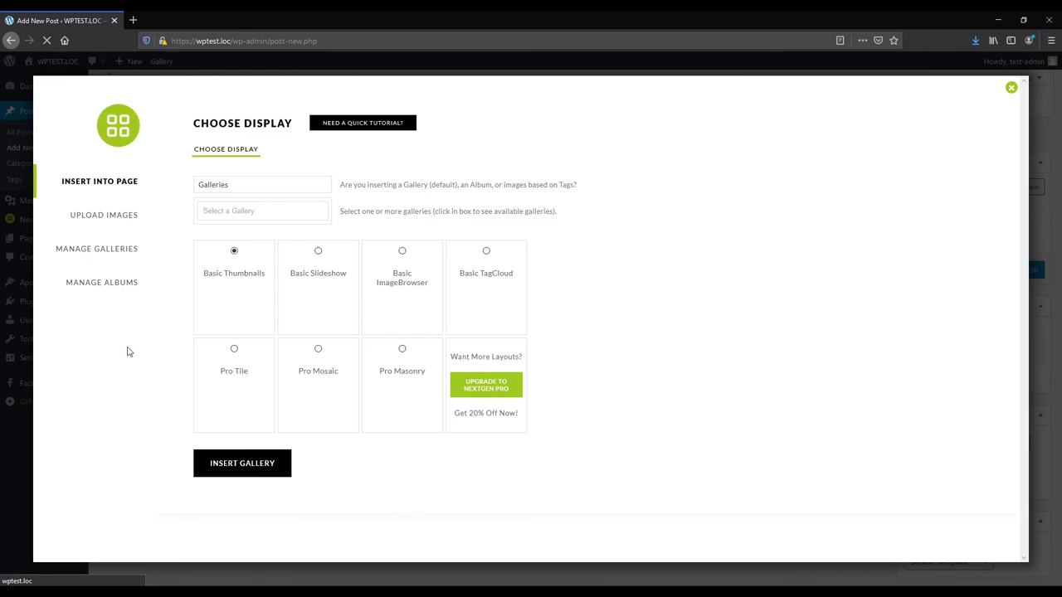
{"action": "left_click", "coordinate": [223, 209]}
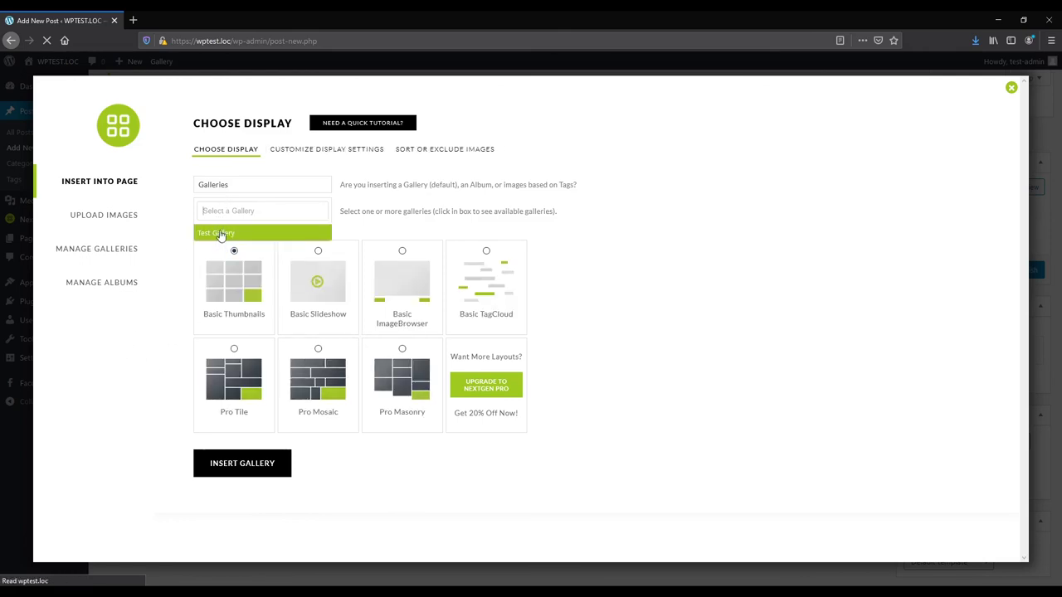
{"action": "left_click", "coordinate": [223, 235]}
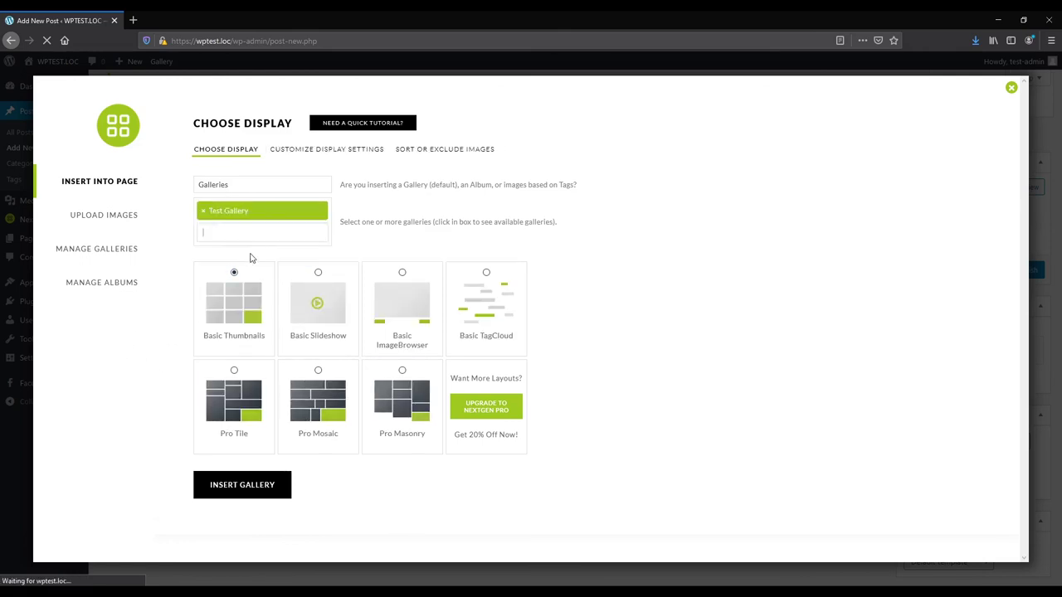
{"action": "left_click", "coordinate": [318, 273]}
{"action": "left_click", "coordinate": [234, 488]}
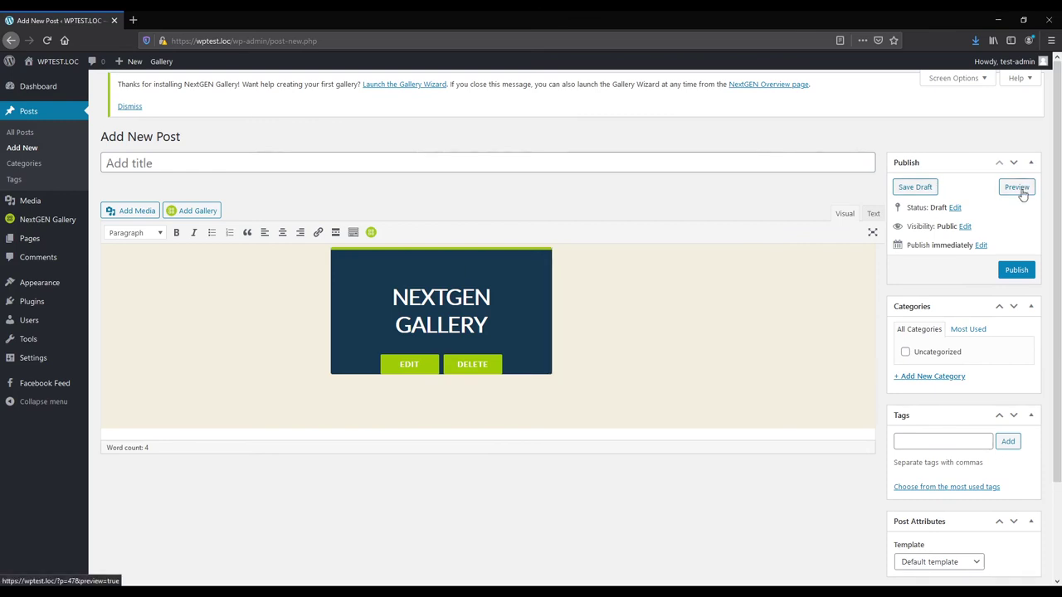
- Preview the slideshow post, open a slide at full size, move one image back and forward, and close the image viewer
{"action": "left_click", "coordinate": [1020, 190]}
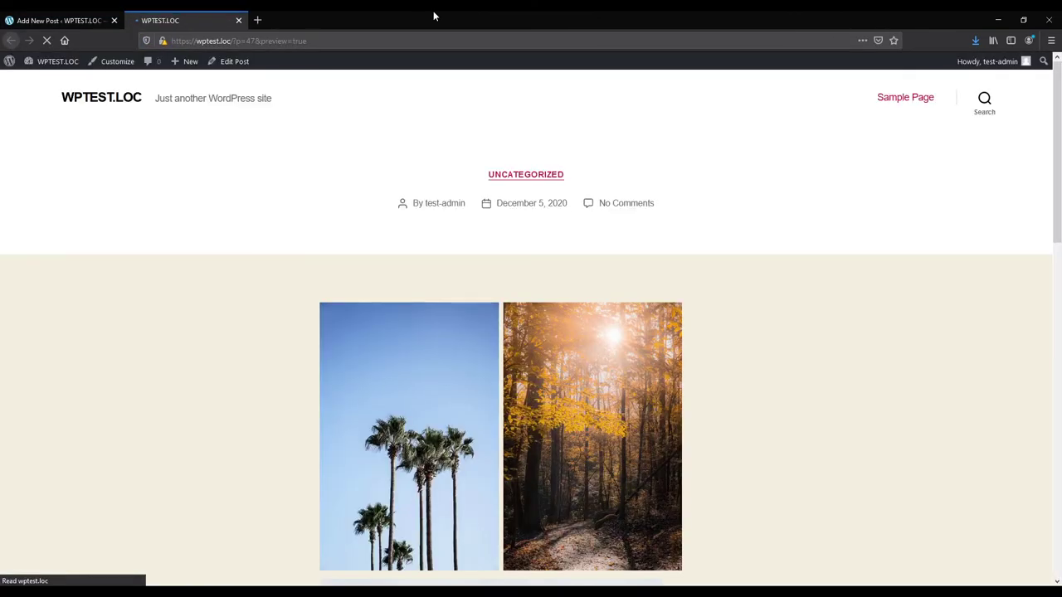
{"action": "scroll", "coordinate": [282, 187], "scroll_direction": "down", "scroll_amount": 2}
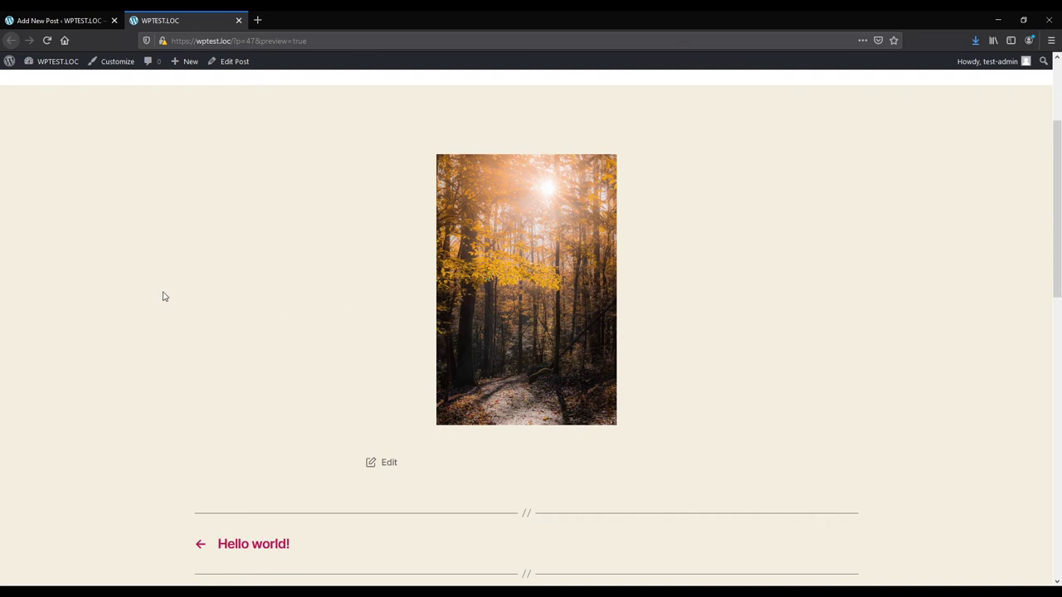
{"action": "left_click", "coordinate": [502, 293]}
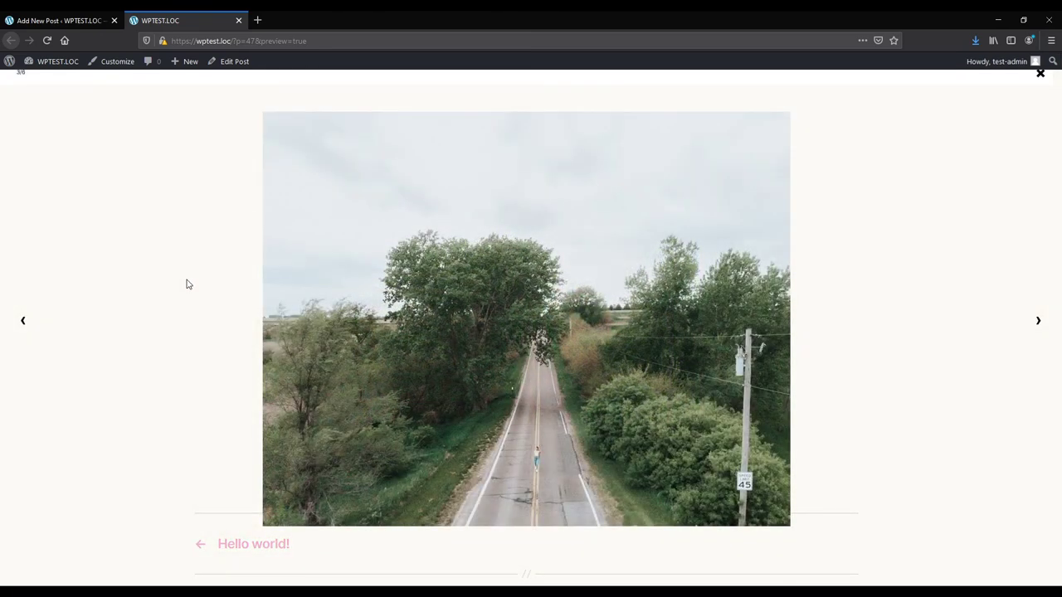
{"action": "left_click", "coordinate": [22, 321]}
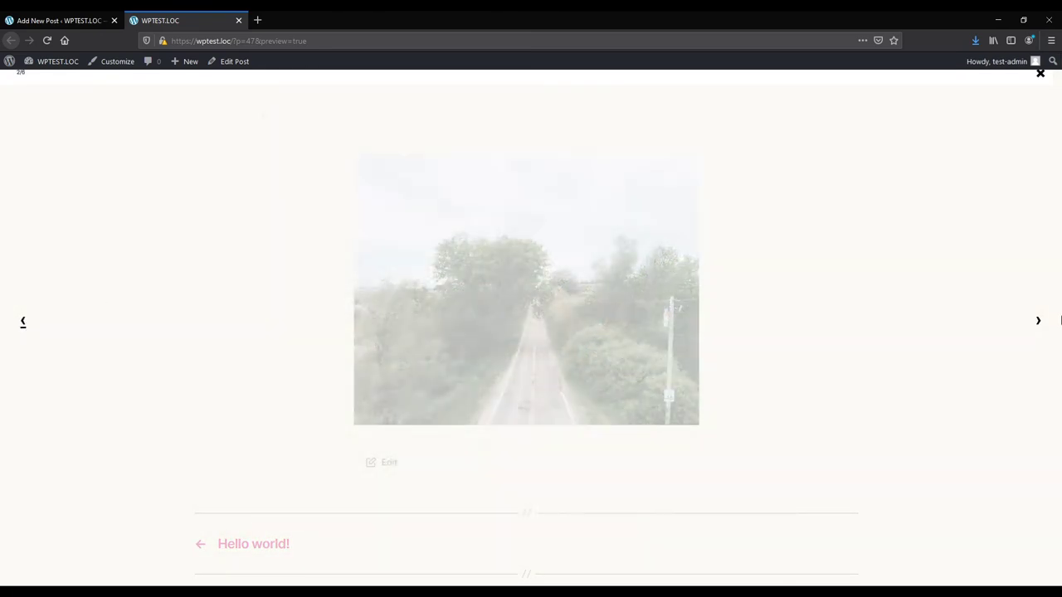
{"action": "left_click", "coordinate": [1037, 321]}
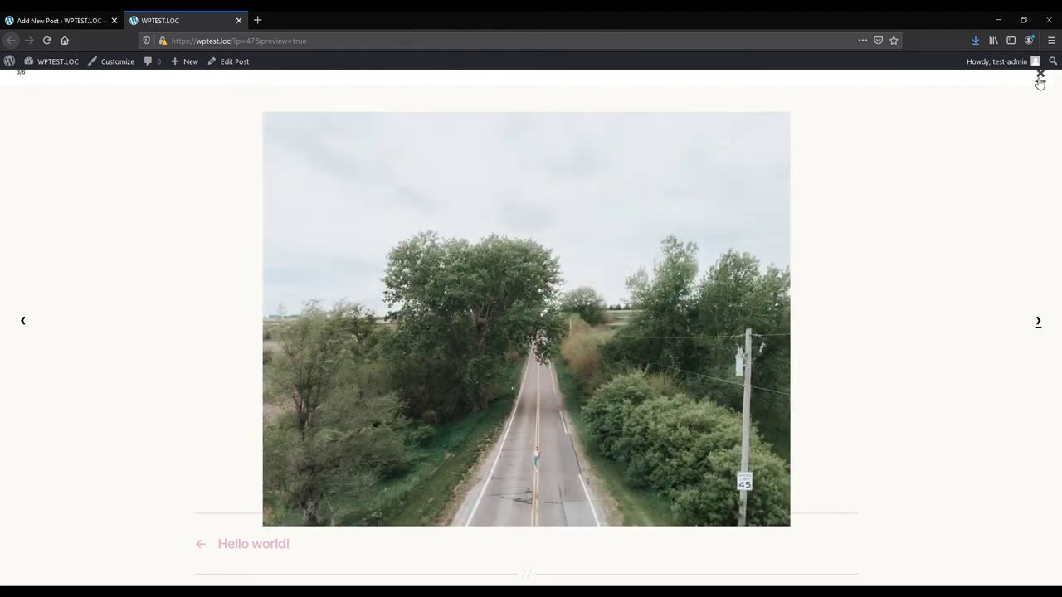
{"action": "left_click", "coordinate": [1039, 76]}
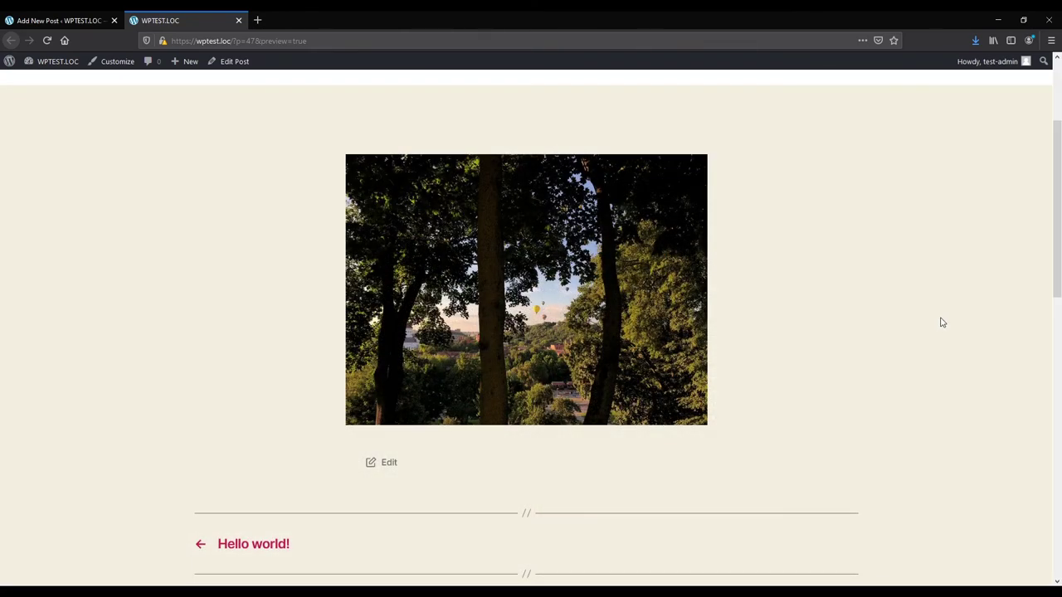